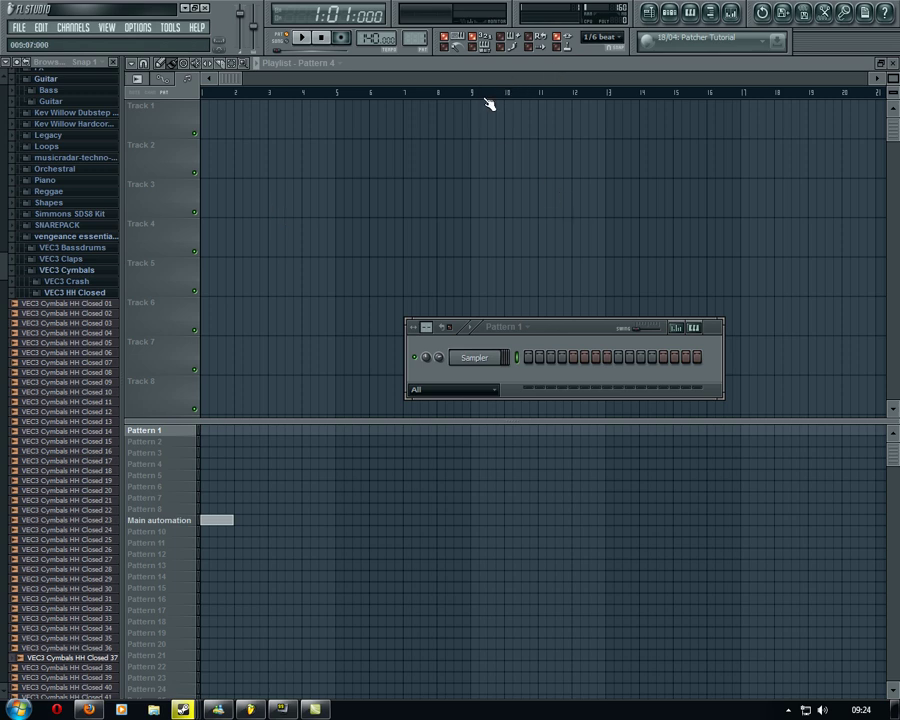
Load the kick1 sample from the SNAREPACK folder into the Sampler channel and open its channel settings.
left_click(100, 292)
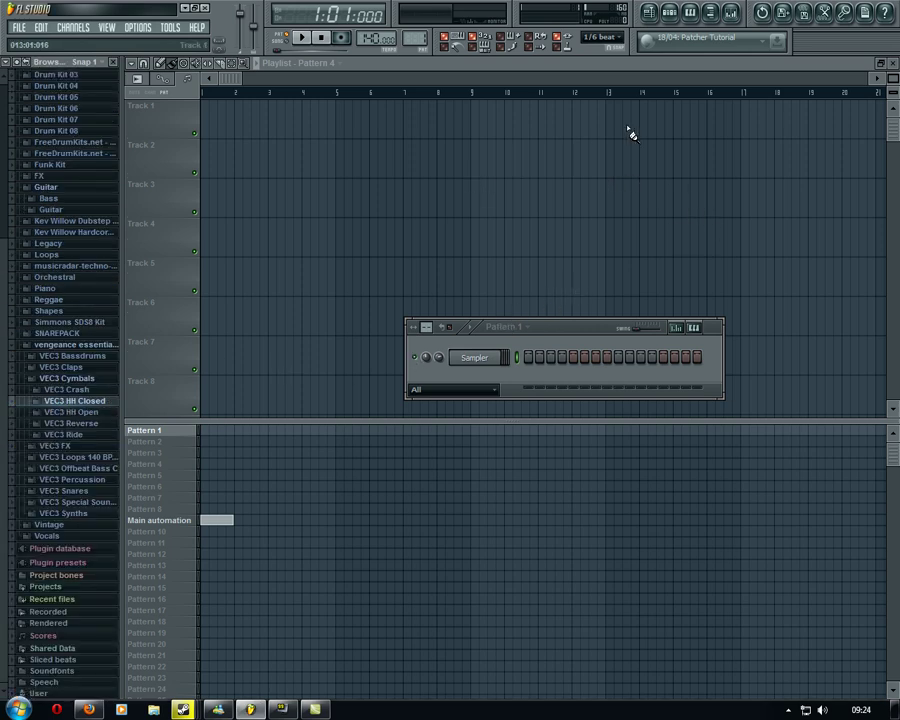
left_click(62, 333)
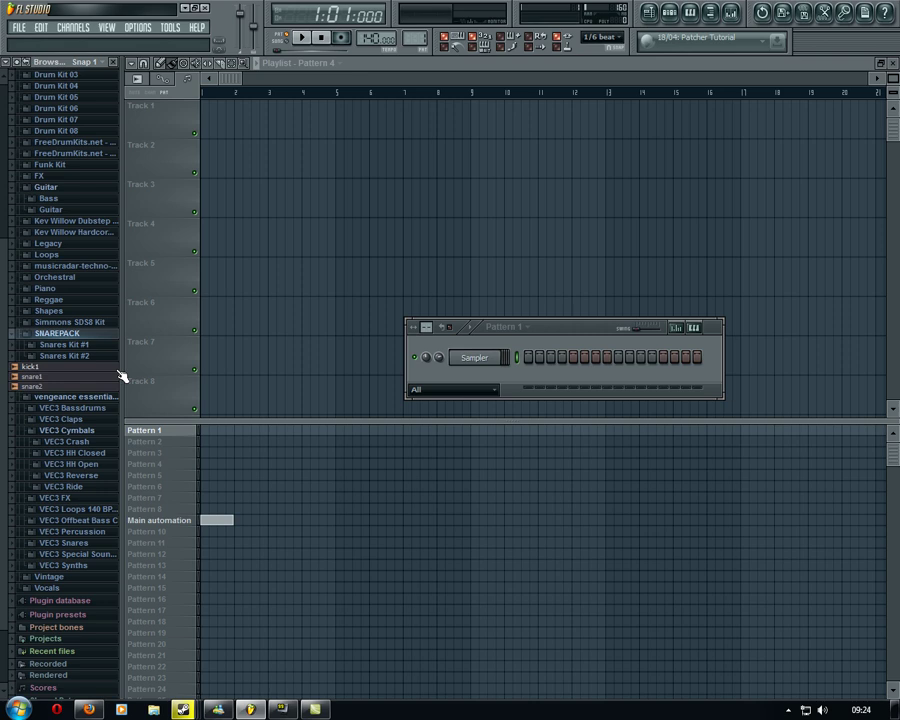
left_click(44, 368)
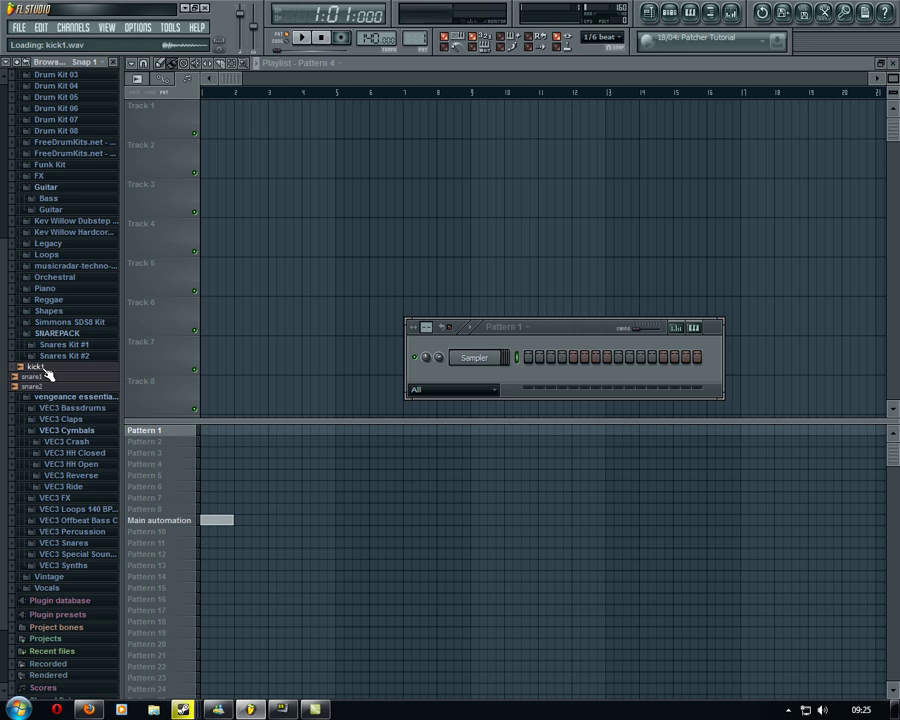
left_click_drag(45, 373, 470, 360)
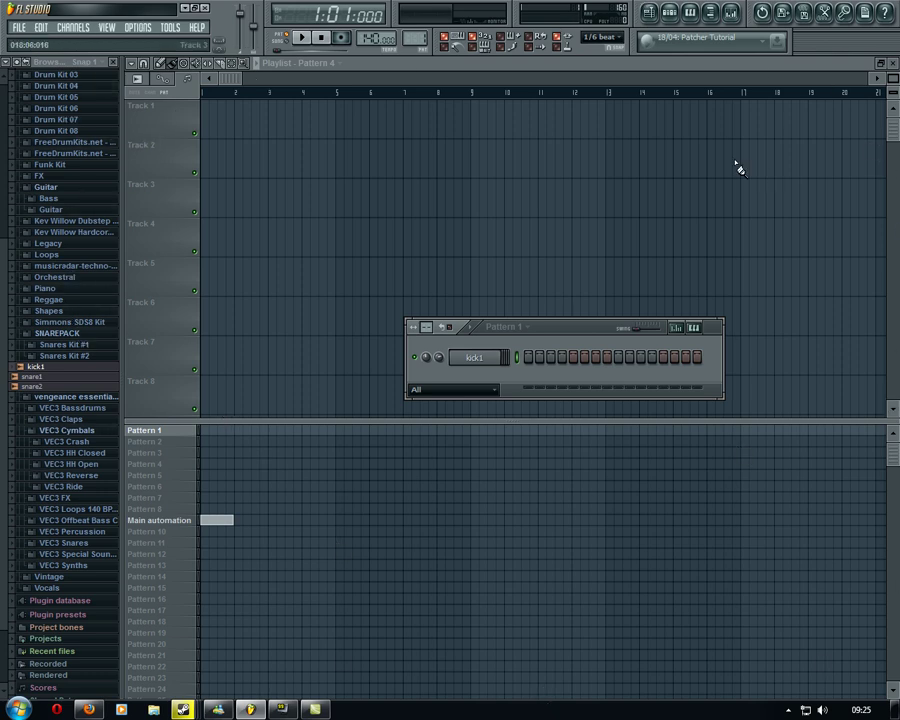
left_click(483, 362)
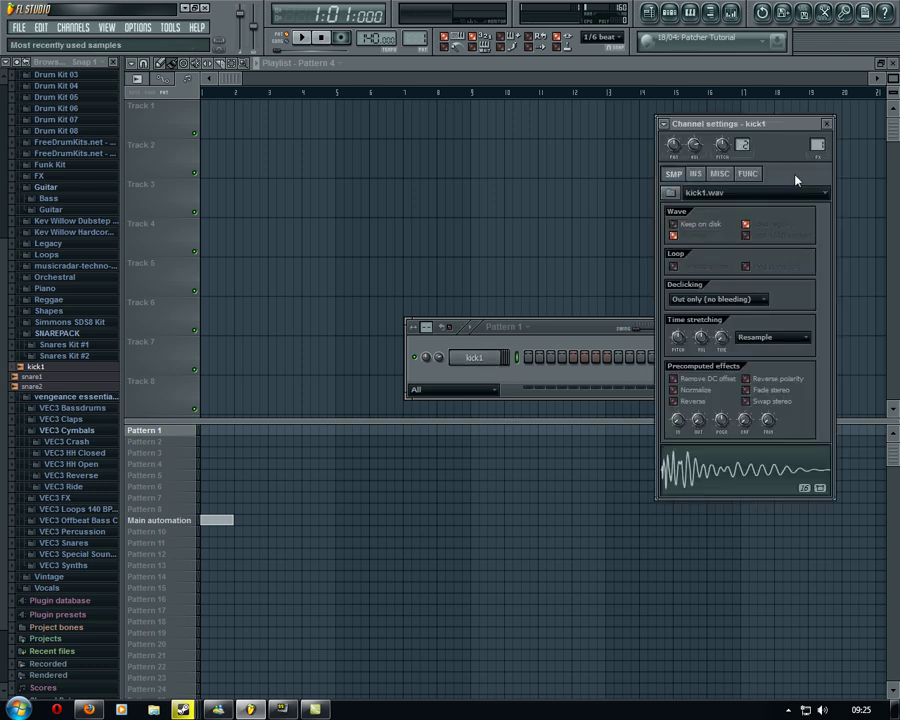
left_click(524, 326)
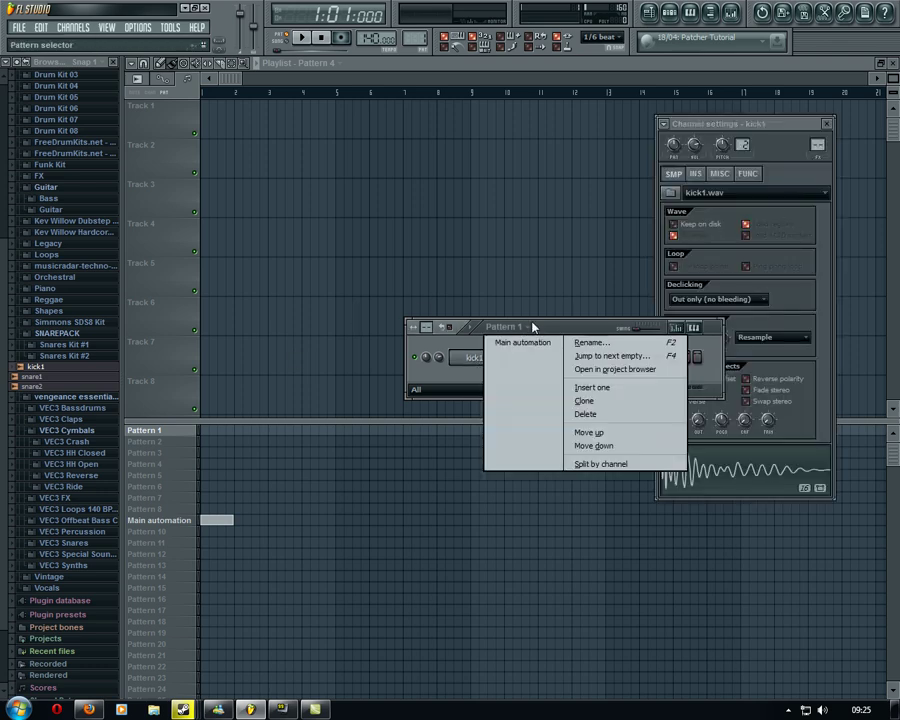
left_click(456, 358)
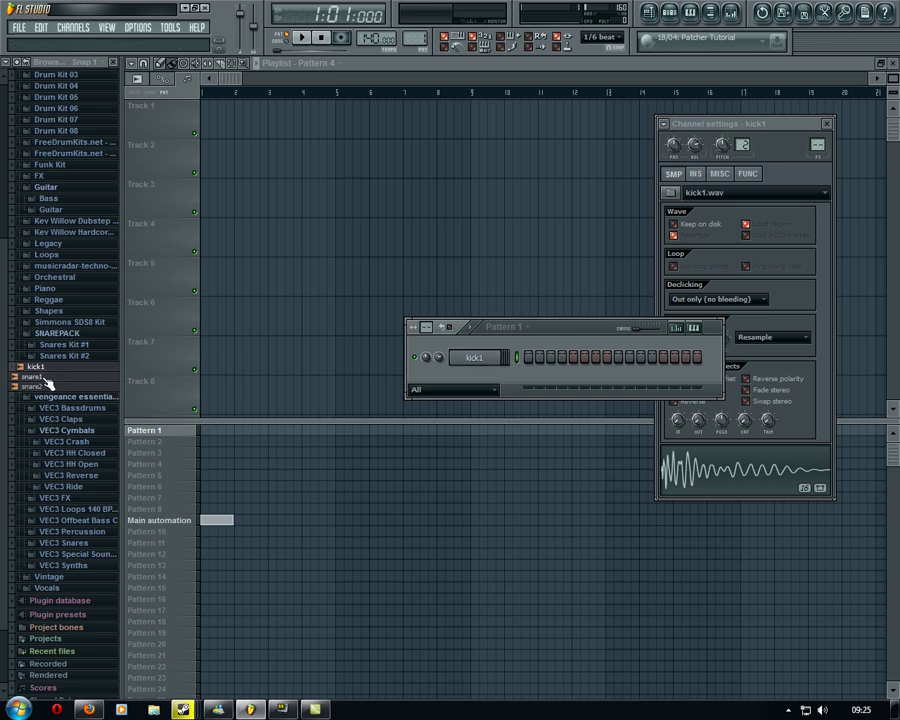
Add snare1 and snare2 from the SNAREPACK folder as new channels below kick1.
left_click(45, 378)
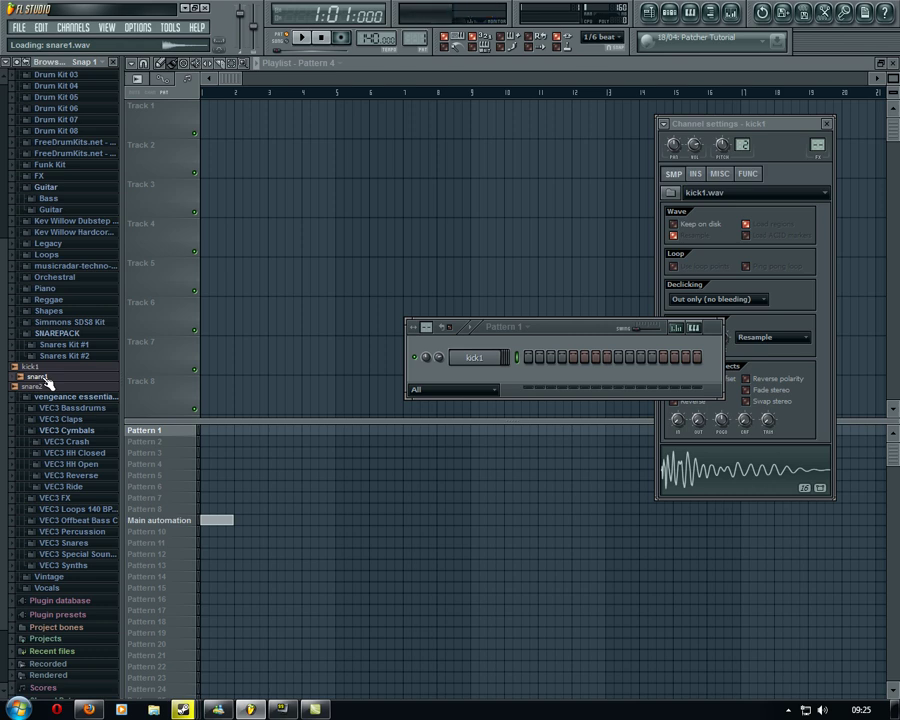
left_click_drag(46, 383, 490, 381)
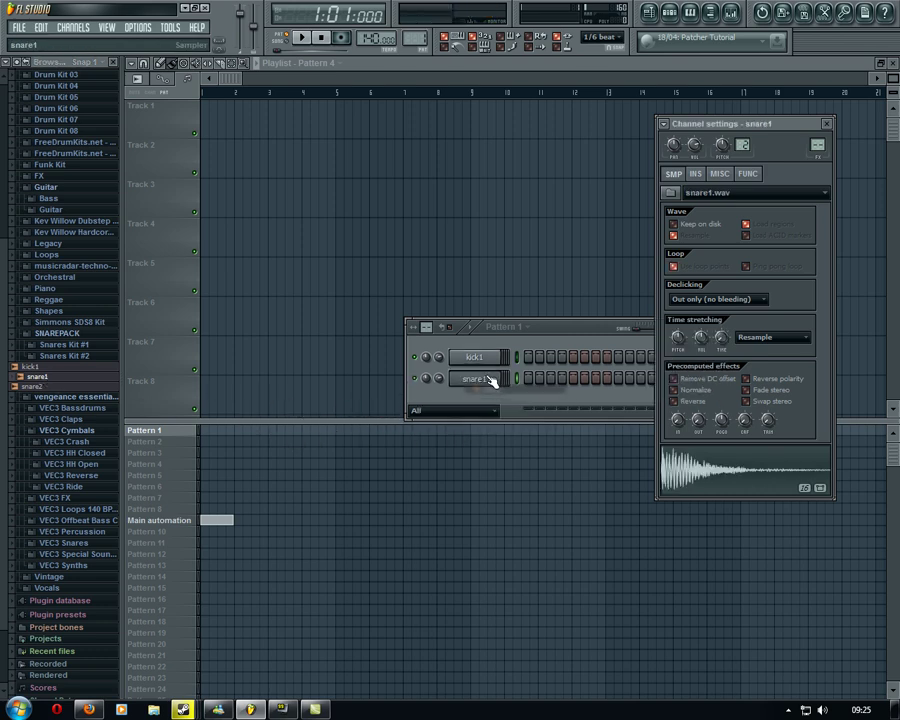
left_click(42, 389)
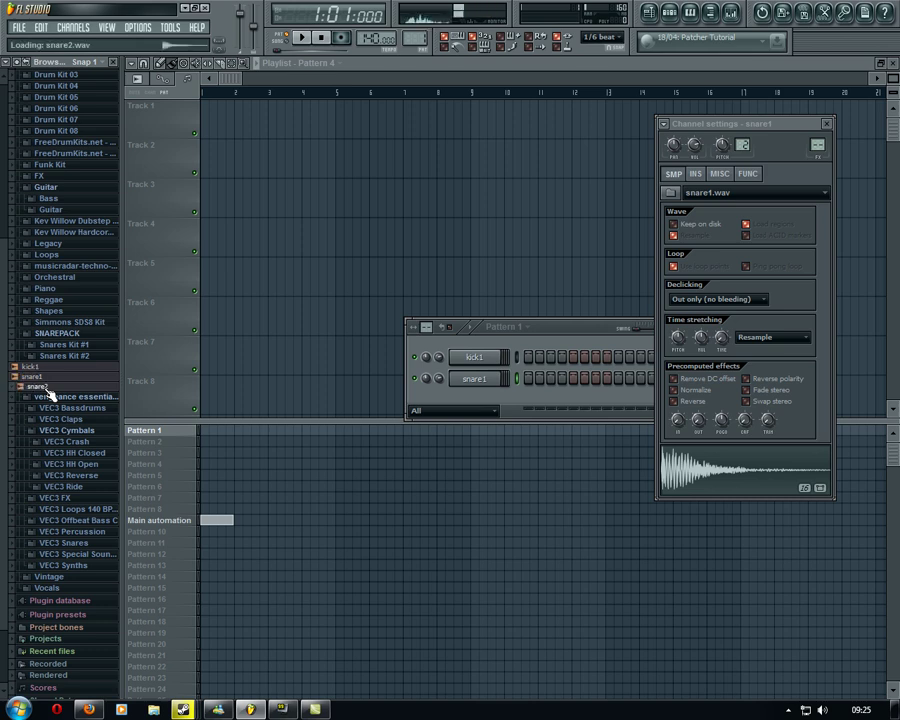
left_click_drag(38, 386, 486, 412)
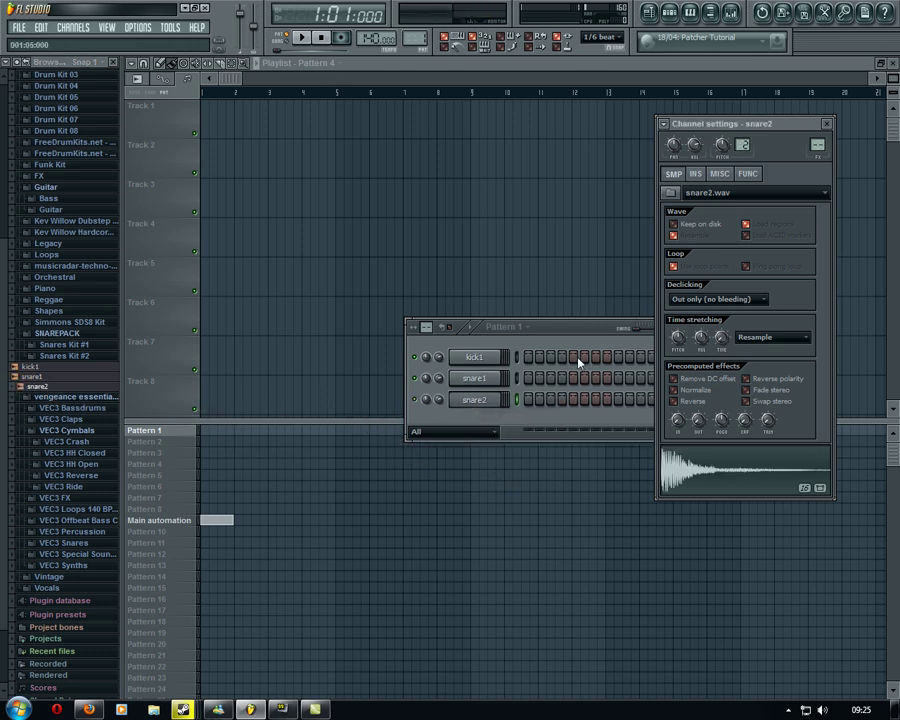
Move the step sequencer clear of the channel settings and set the project tempo to 70 BPM.
left_click_drag(581, 336, 481, 251)
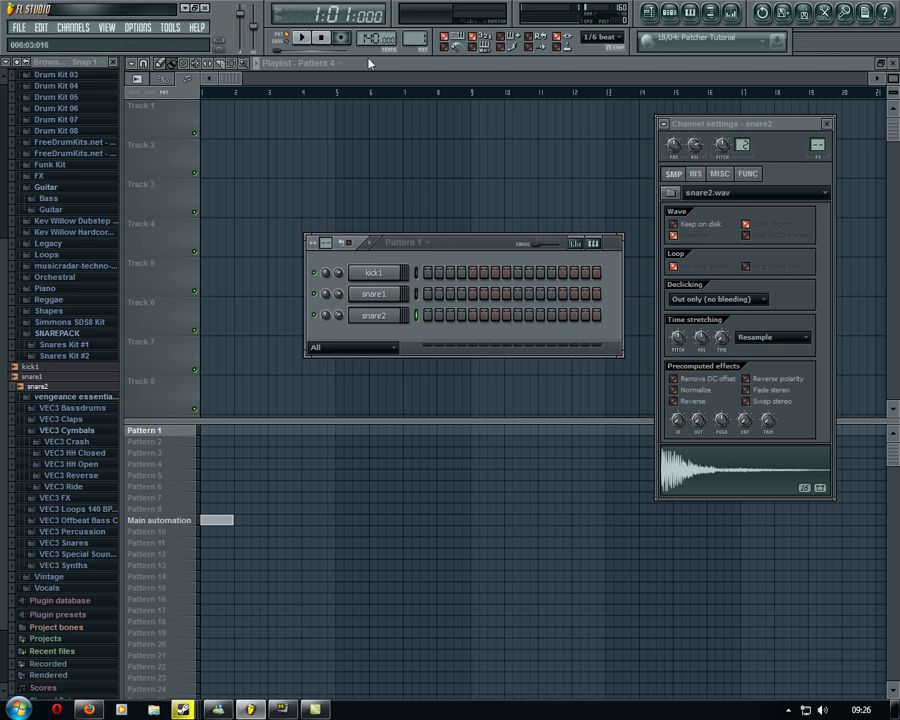
left_click_drag(374, 38, 374, 120)
left_click_drag(374, 130, 374, 136)
Program Pattern 1 with kick1 on steps 1 and 9 and snare1 on steps 5 and 13, and play it back.
left_click(429, 274)
left_click(473, 294)
left_click(517, 273)
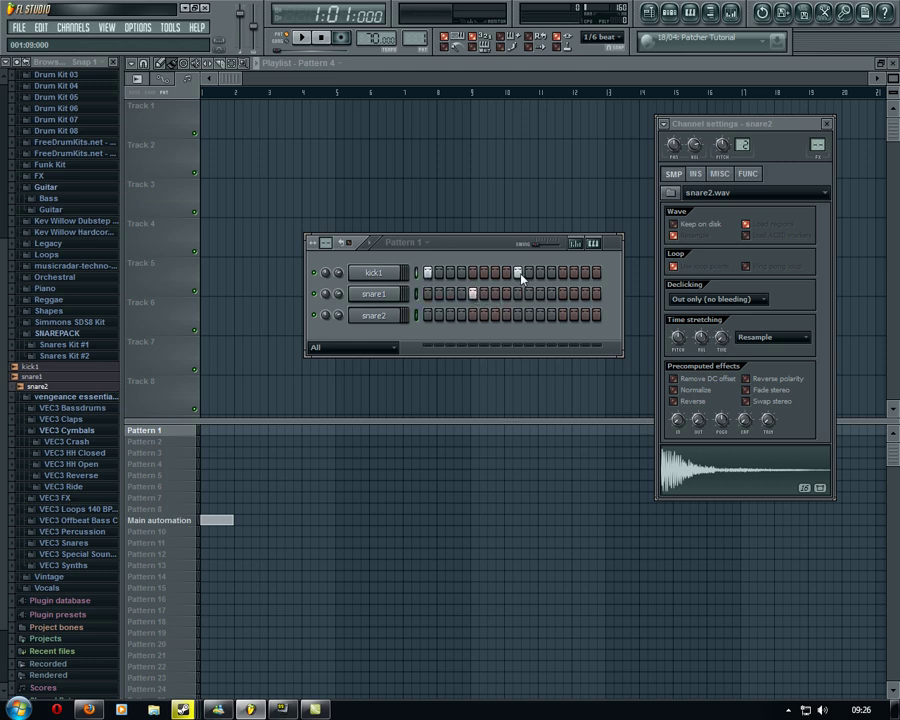
left_click(572, 295)
key("space")
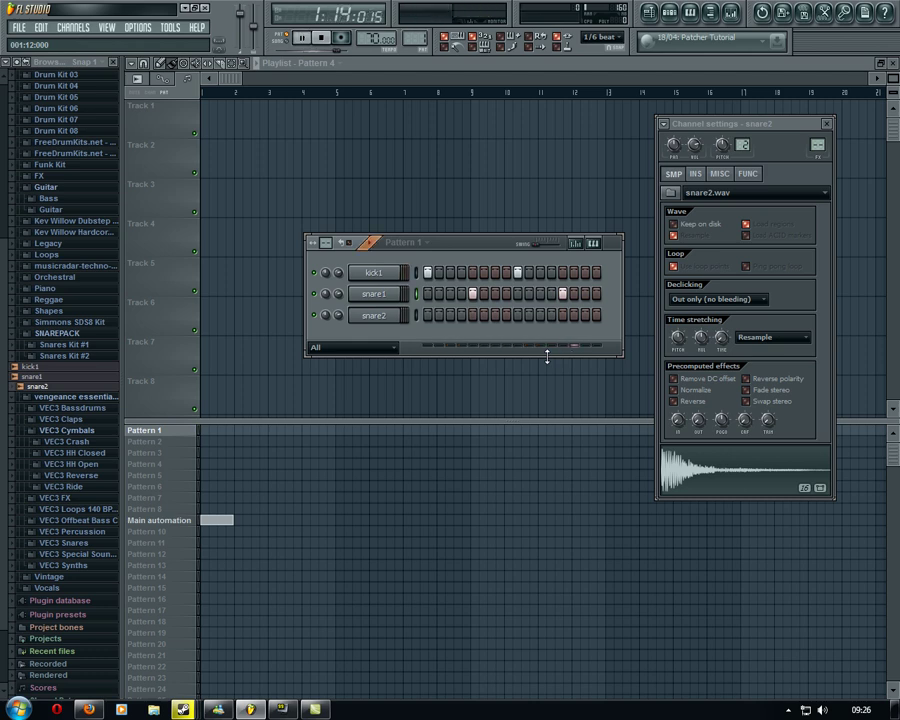
key("space")
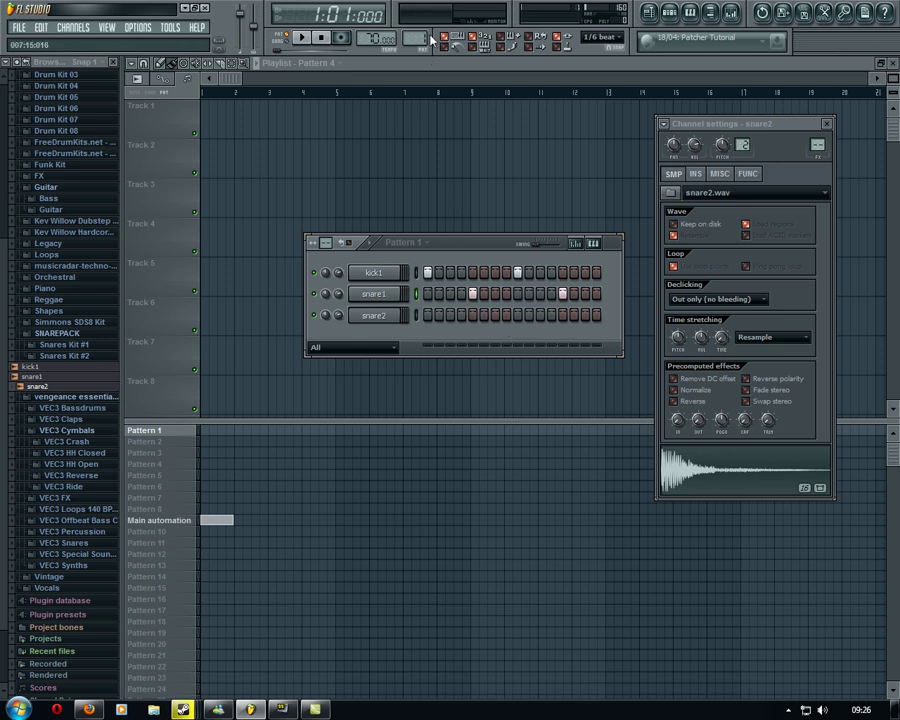
Program Pattern 2 with kick1 on steps 1 and 9, snare1 on 5 and 13, and snare2 on 16, and play it back.
scroll(420, 38, "up", 1)
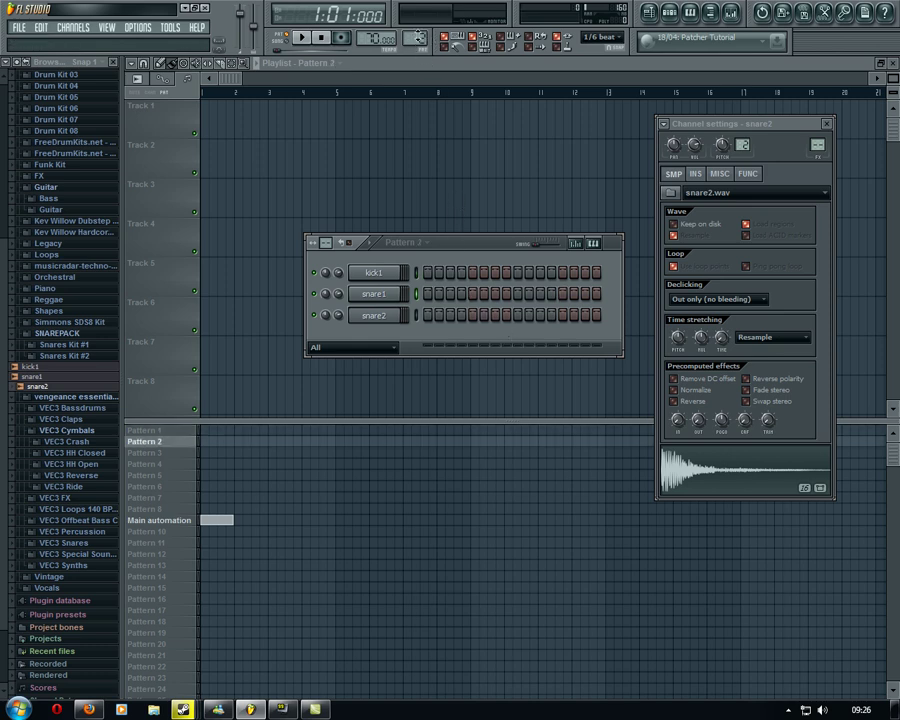
left_click(428, 272)
left_click(473, 293)
left_click(517, 272)
left_click(563, 294)
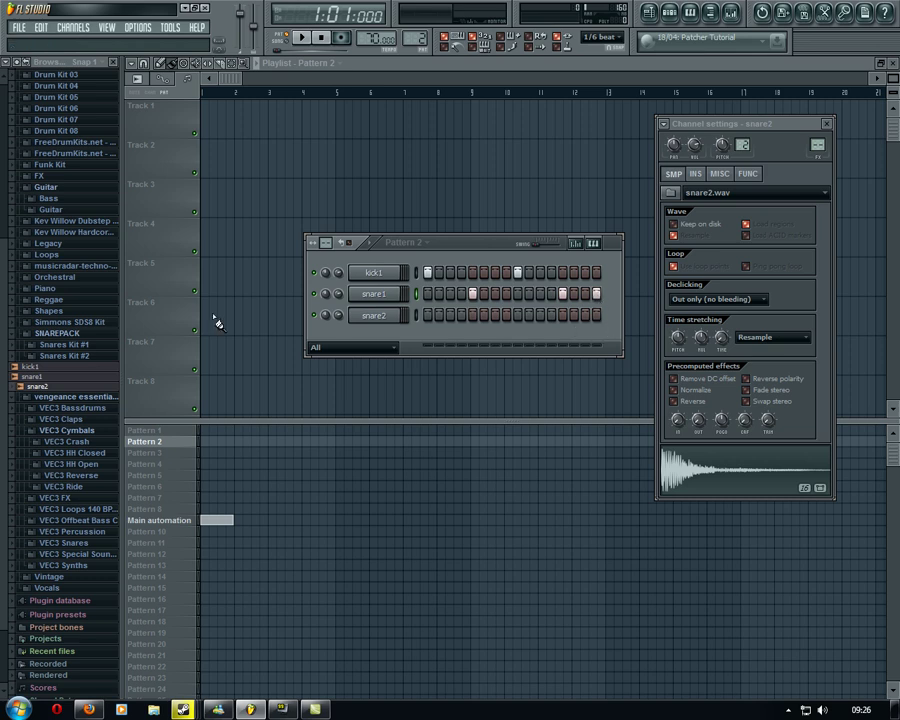
left_click(597, 293)
left_click(597, 315)
key("space")
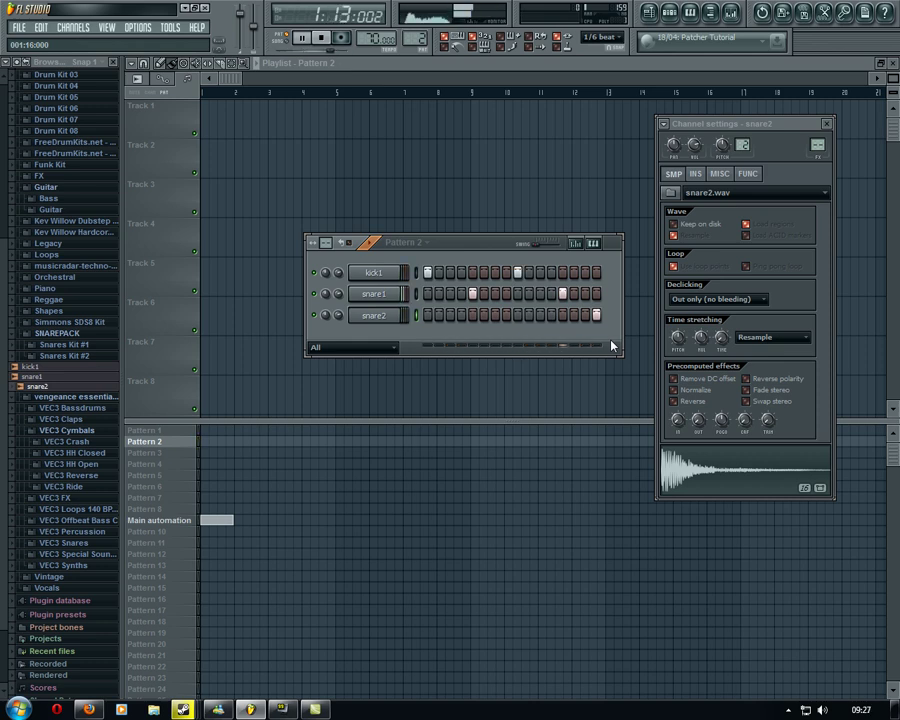
key("space")
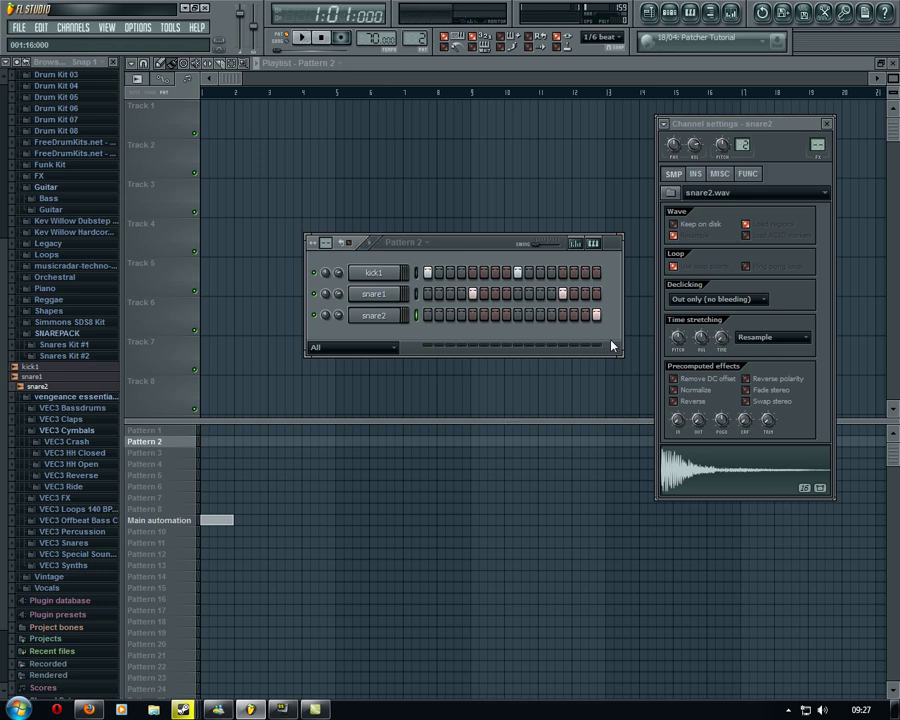
Program Pattern 3 with kick1 on steps 1 and 9, snare1 on 5, 13 and 15, and snare2 on 16, and play it back.
scroll(418, 37, "up", 1)
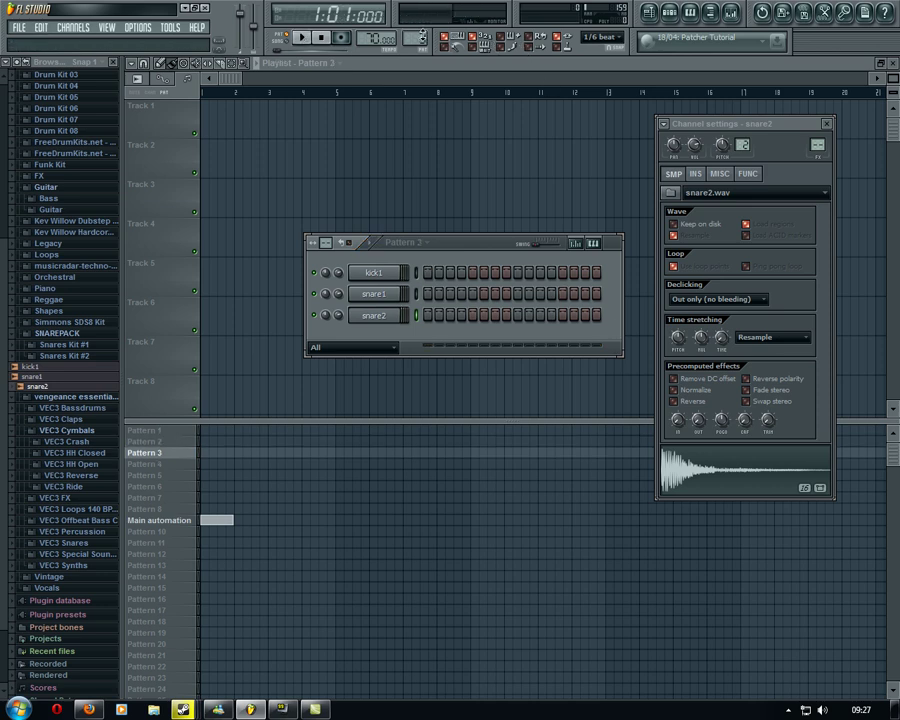
left_click(427, 272)
left_click(472, 293)
left_click(517, 272)
left_click(562, 293)
left_click(596, 316)
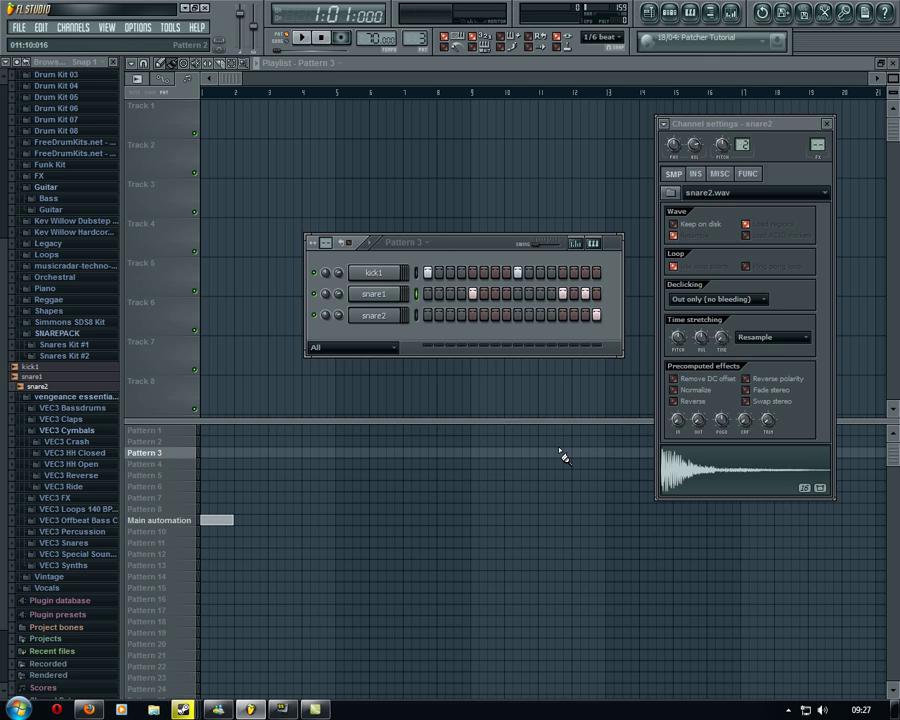
key("space")
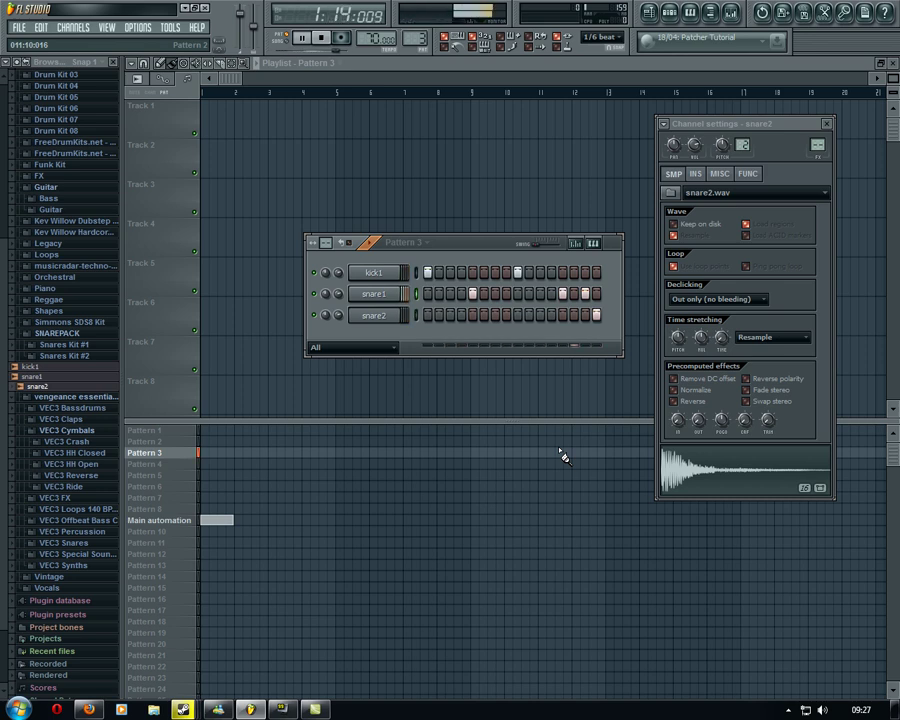
key("space")
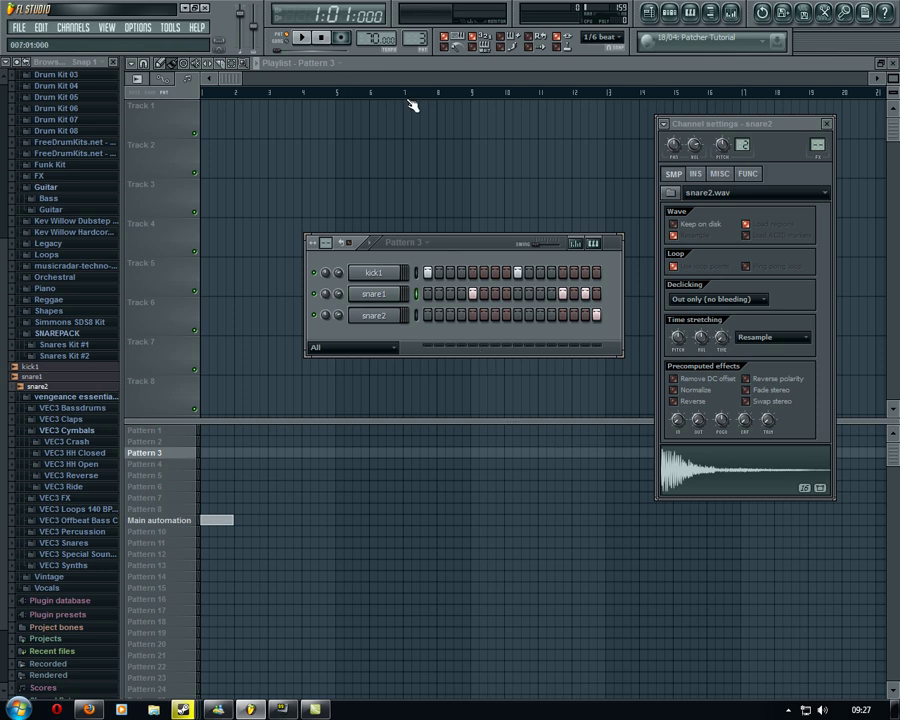
Arrange the playlist with Pattern 1 in bars 1 and 3, Pattern 2 in bar 2 and Pattern 3 in bar 4.
left_click(649, 12)
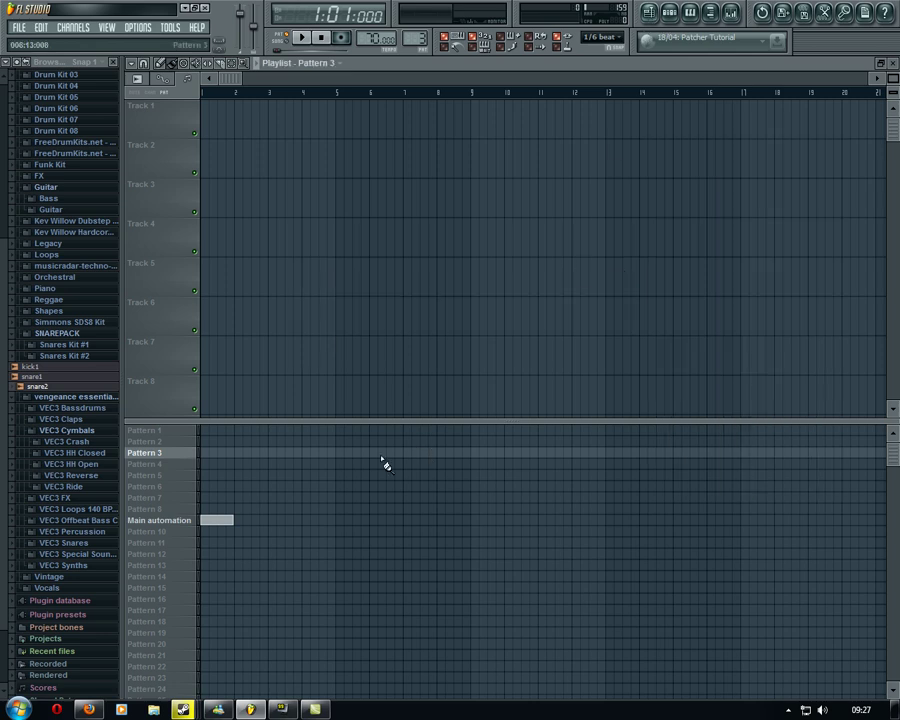
left_click(204, 431)
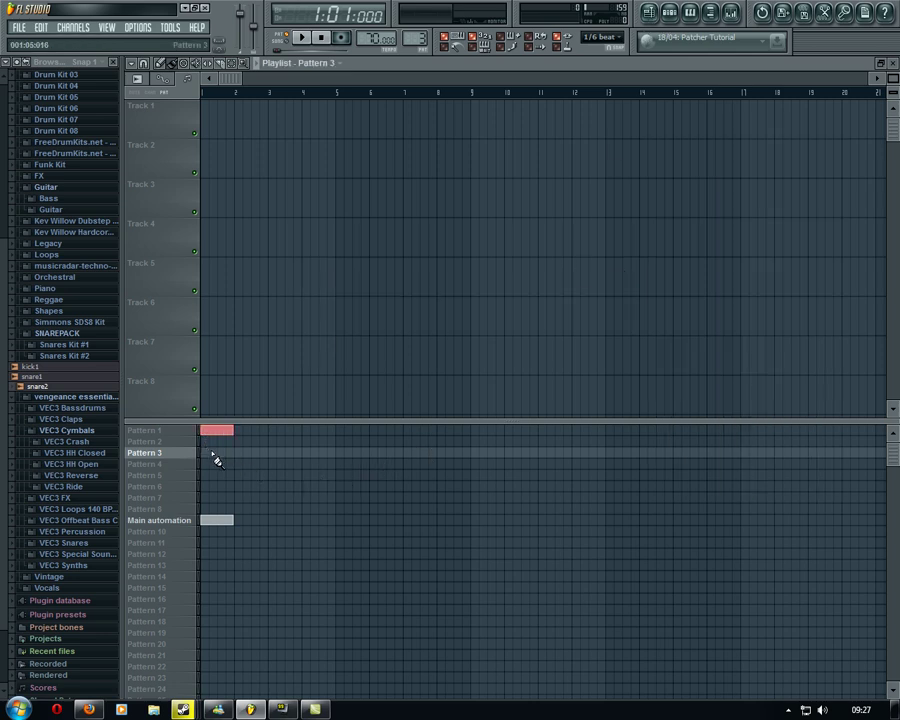
left_click(271, 431)
left_click(305, 453)
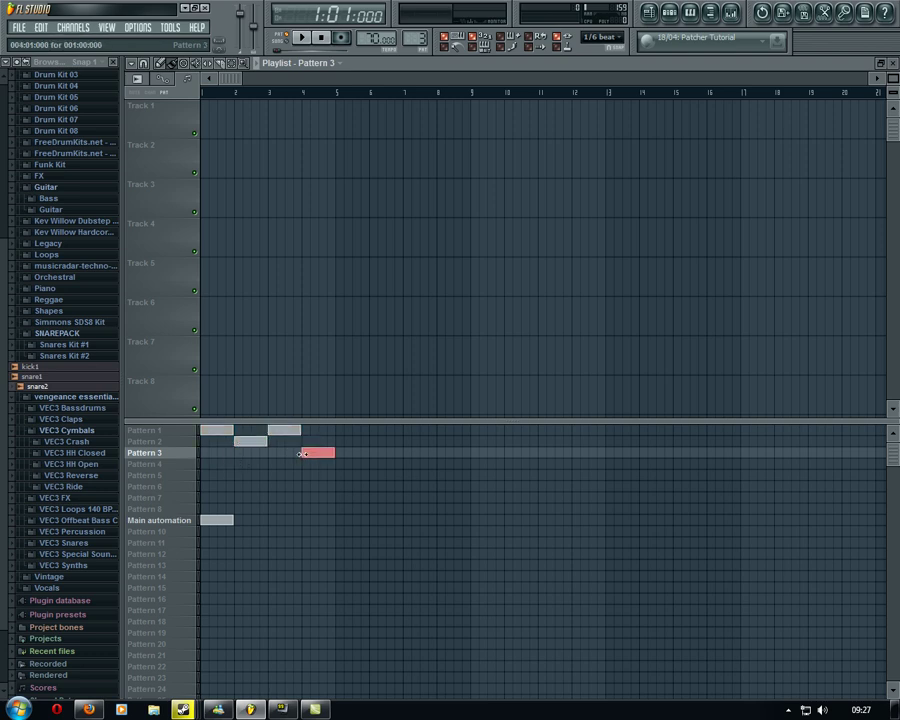
Switch playback to song mode and listen to the four-bar drum arrangement.
left_click(291, 46)
key("space")
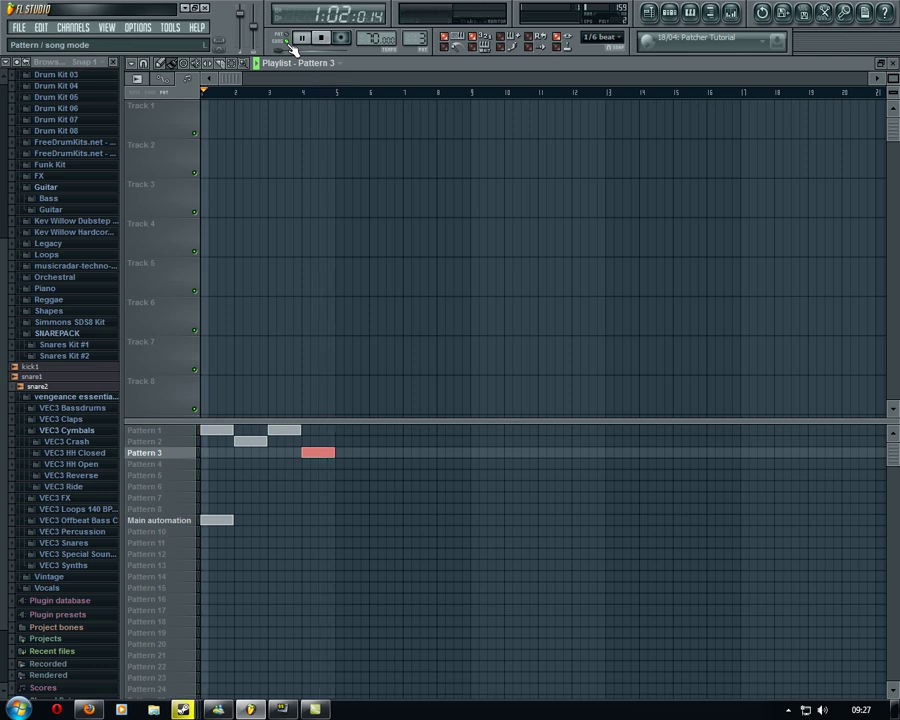
key("space")
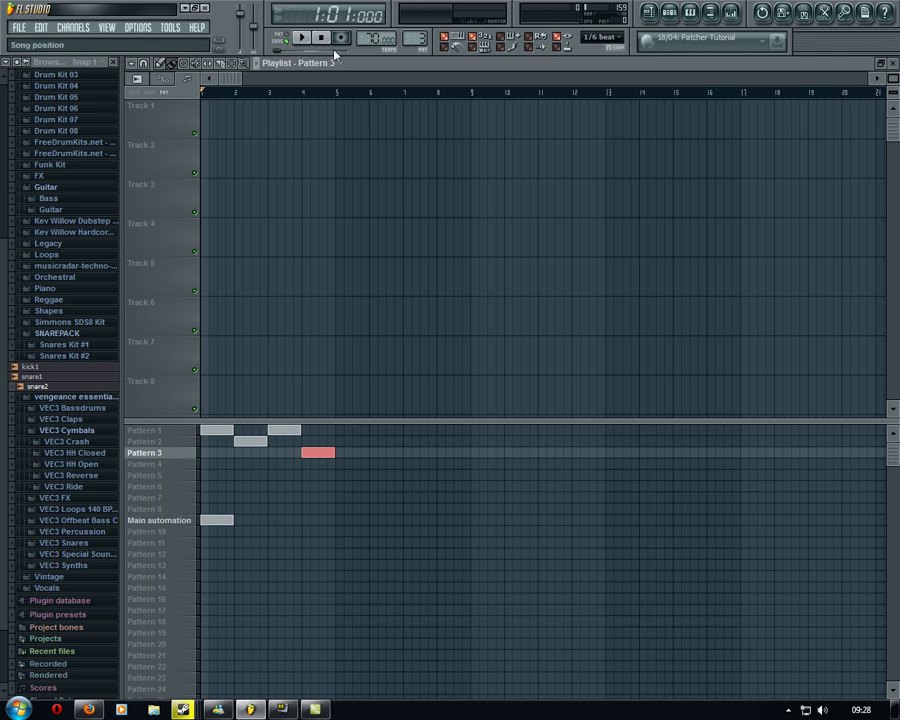
Select Pattern 4 and add VEC3 Cymbals HH Closed 37 from the VEC3 HH Closed folder as a new channel.
left_click(671, 18)
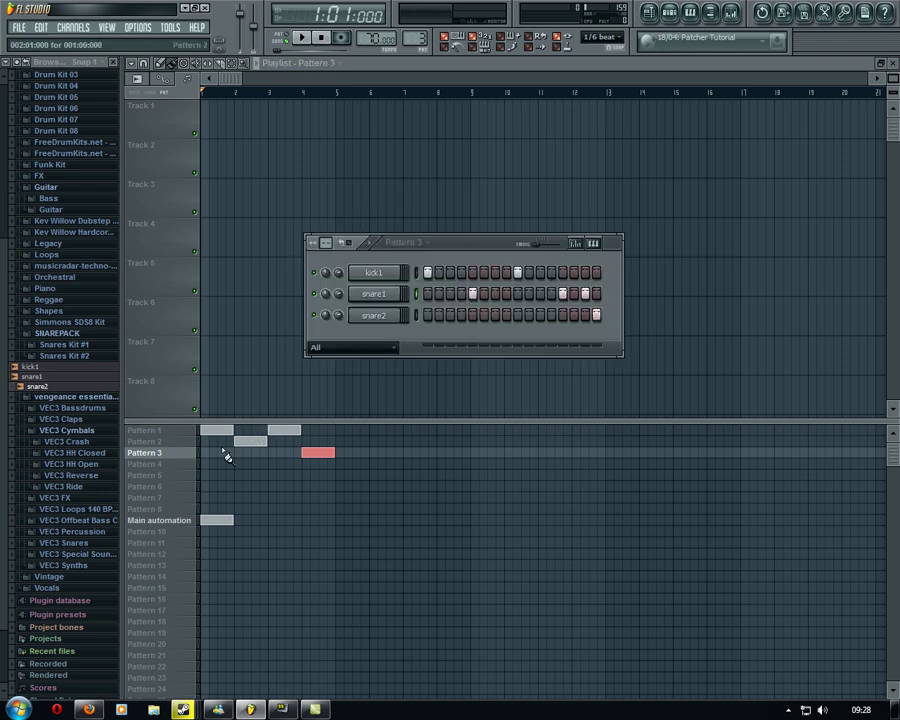
left_click(175, 468)
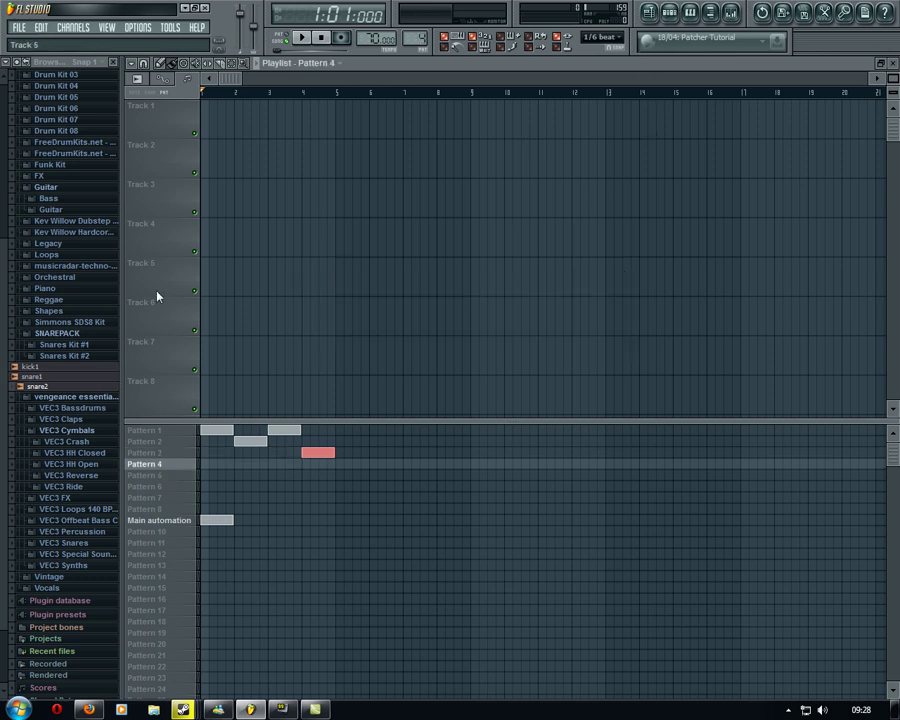
left_click(56, 334)
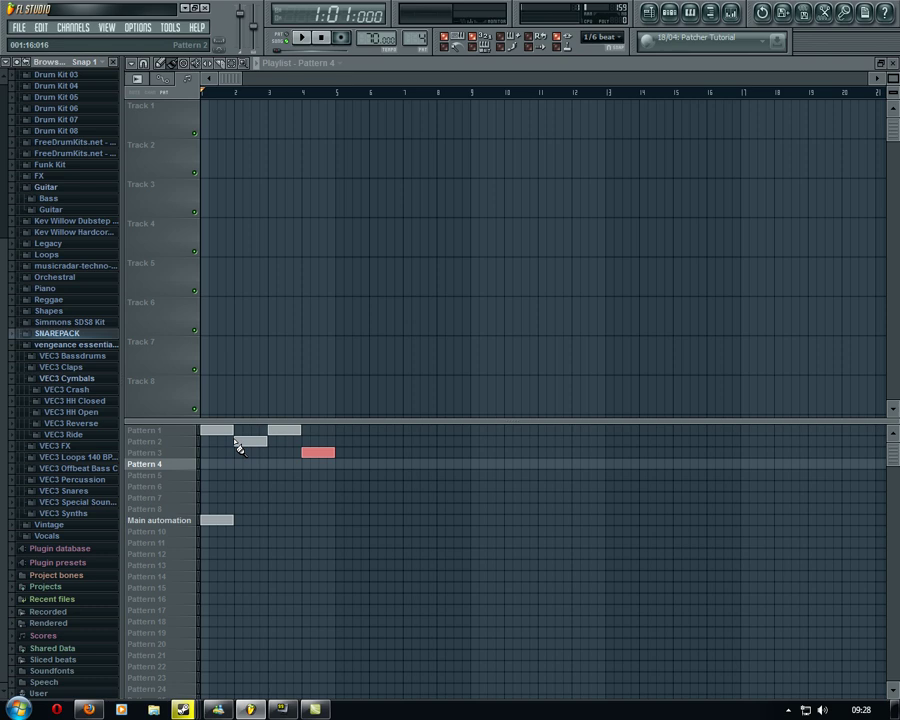
left_click(110, 401)
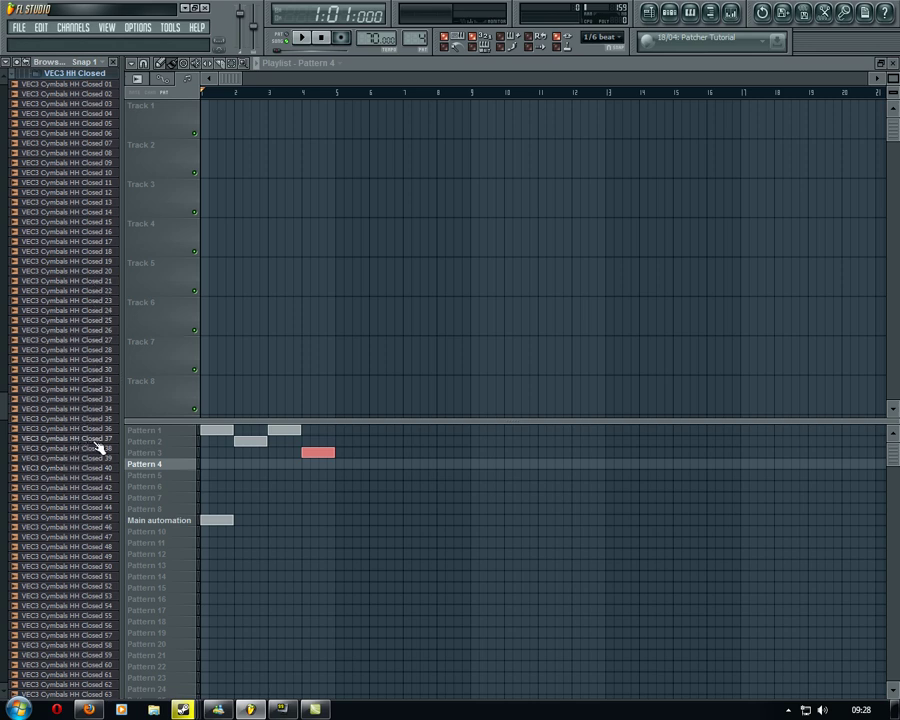
left_click(97, 441)
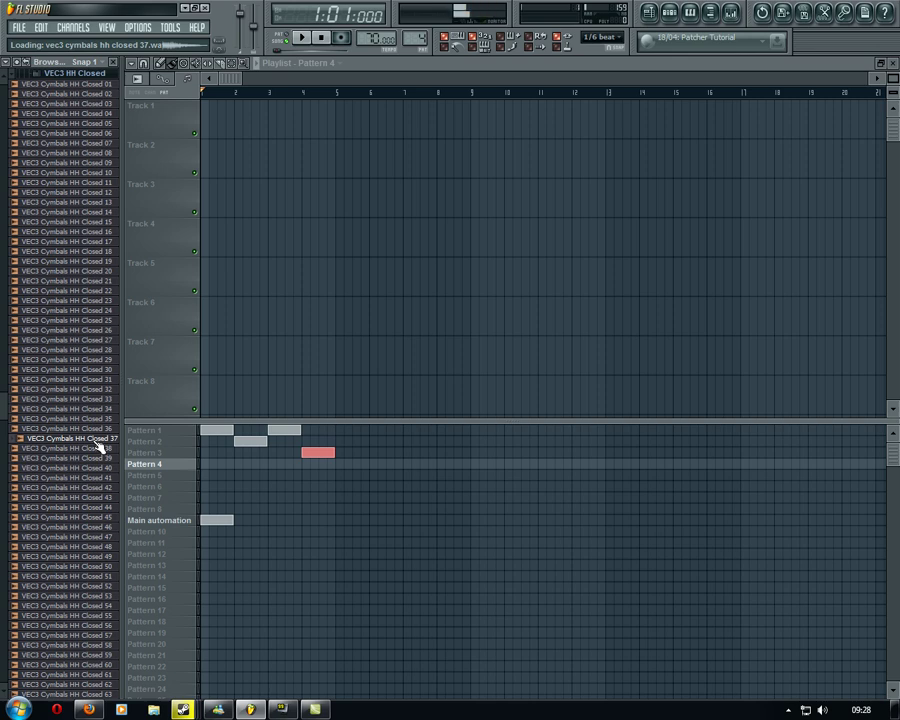
left_click_drag(97, 443, 388, 344)
left_click(670, 14)
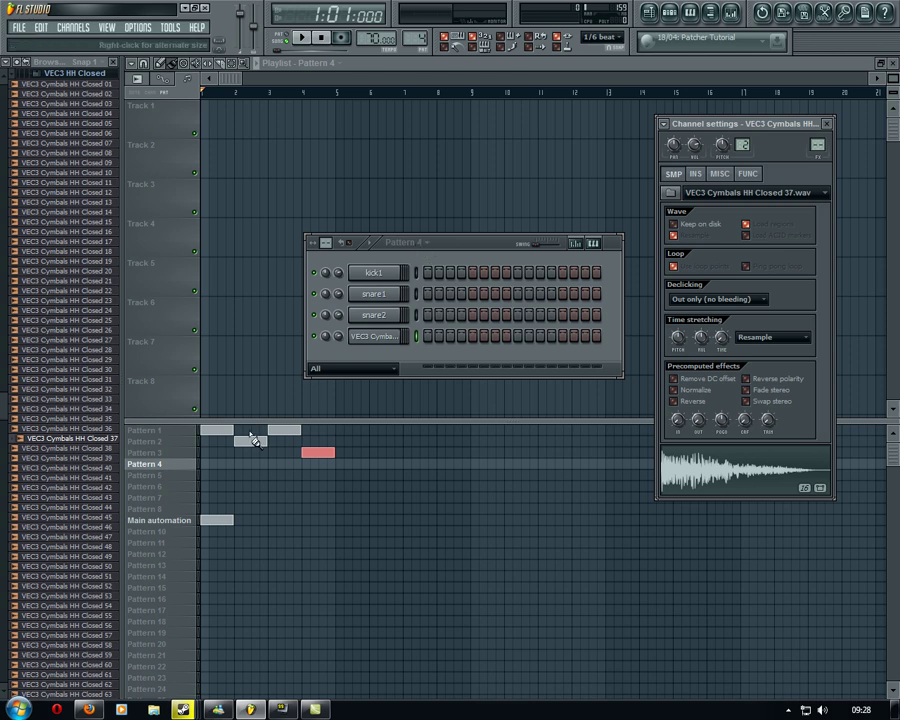
Place Pattern 4 in the playlist across bars 1 to 4.
left_click(205, 466)
left_click_drag(208, 474, 308, 470)
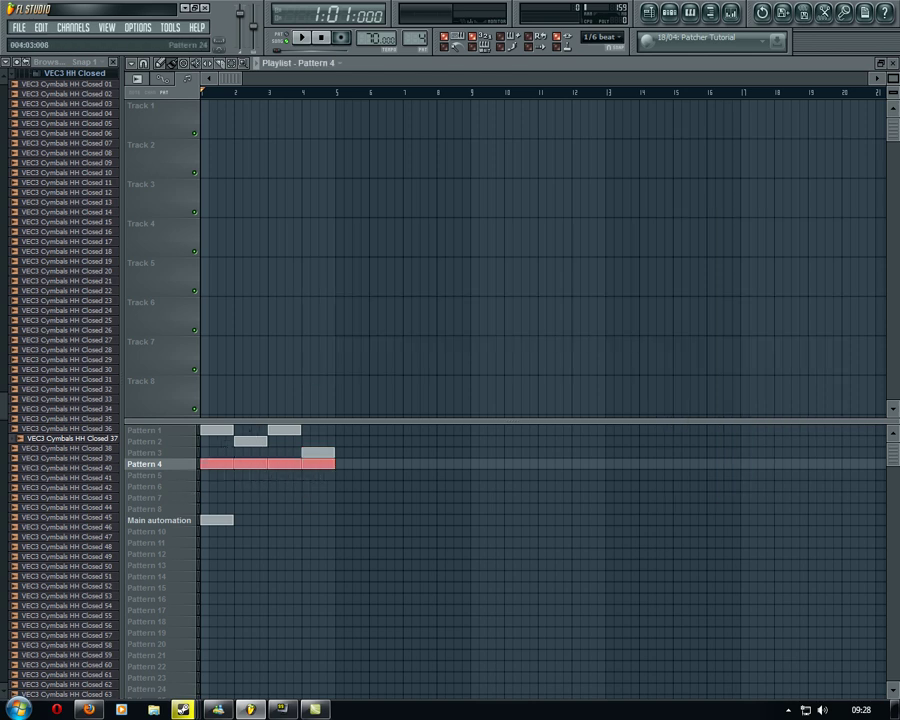
Fill every second step of the VEC3 Cymbals HH Closed 37 channel in Pattern 4 and play it back.
left_click(671, 15)
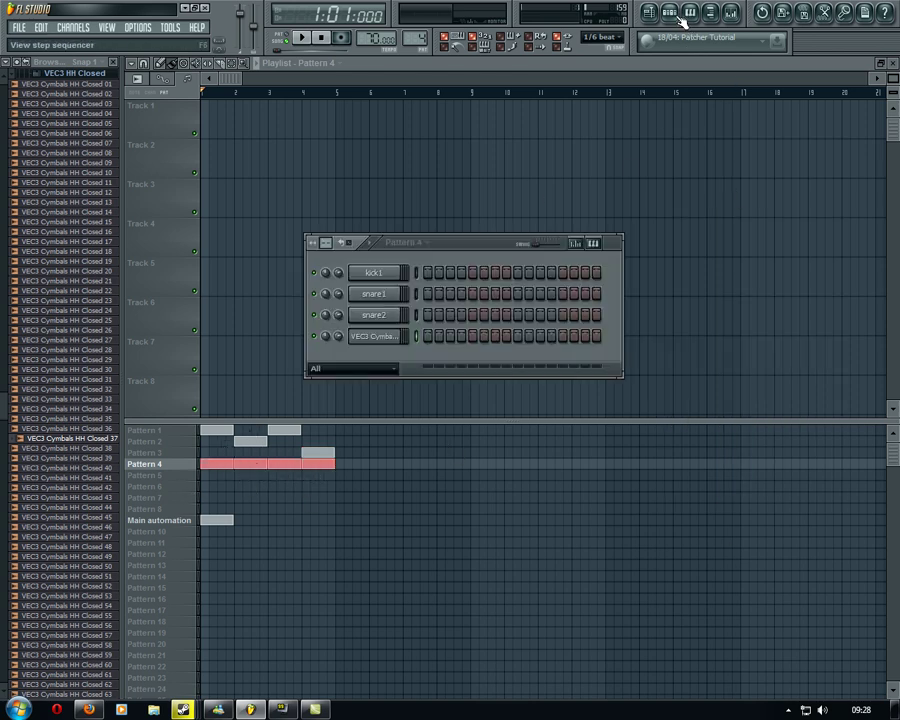
right_click(378, 342)
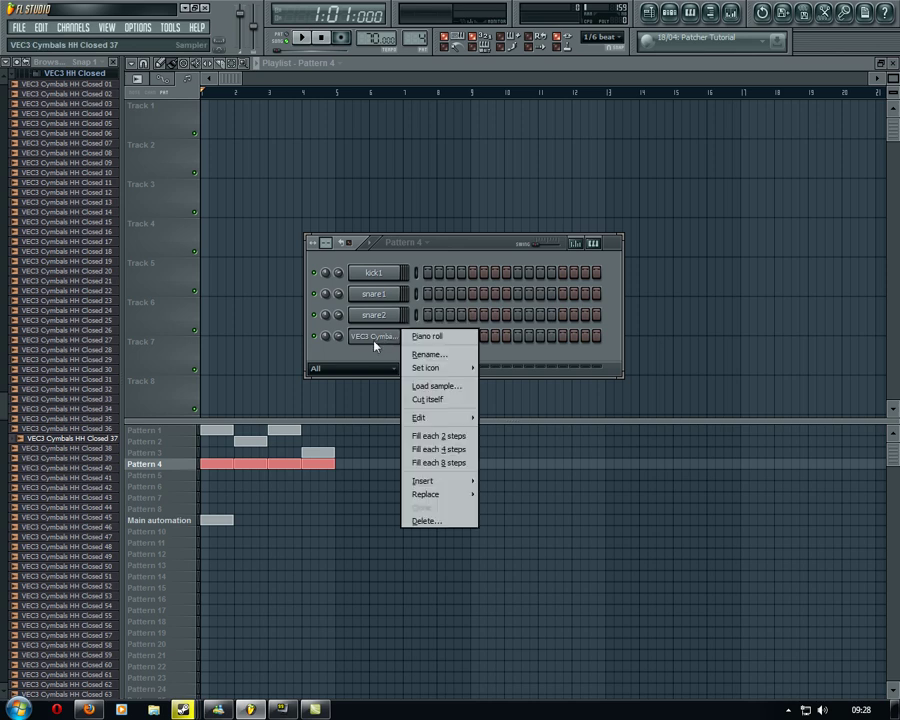
left_click(450, 437)
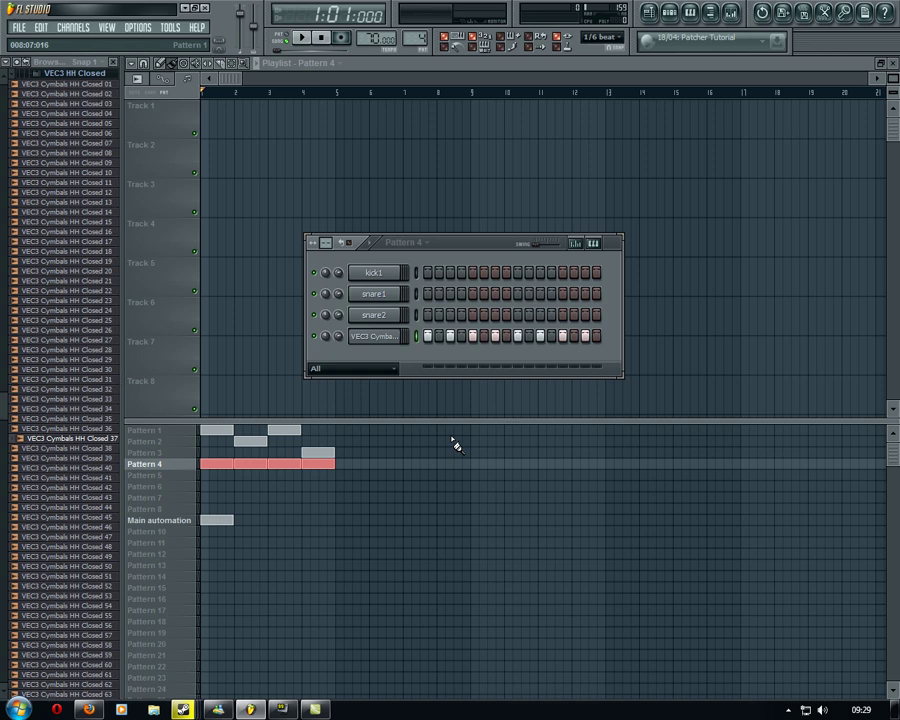
key("space")
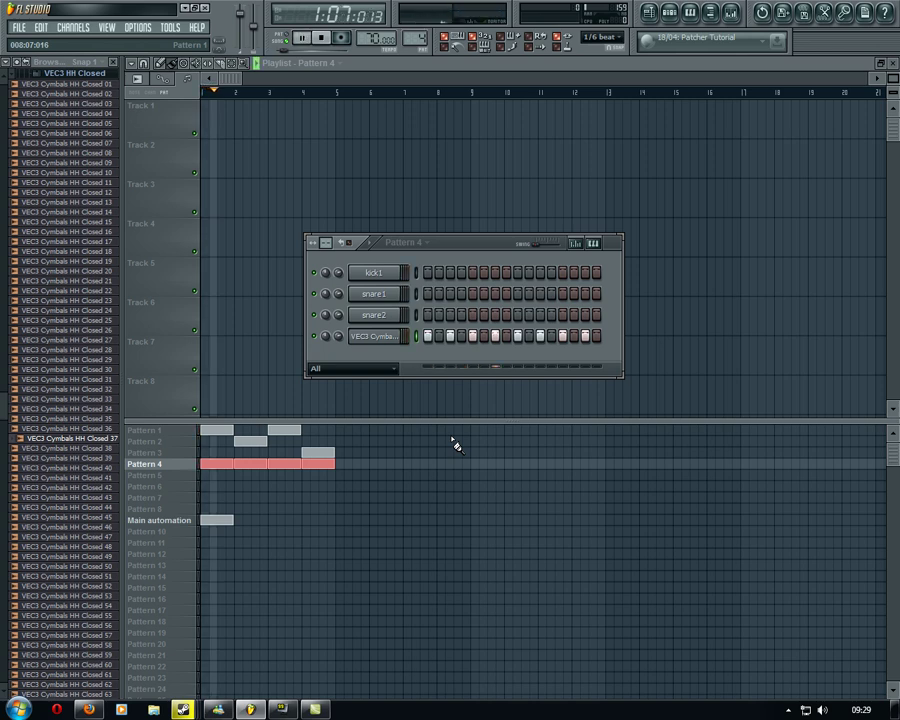
key("space")
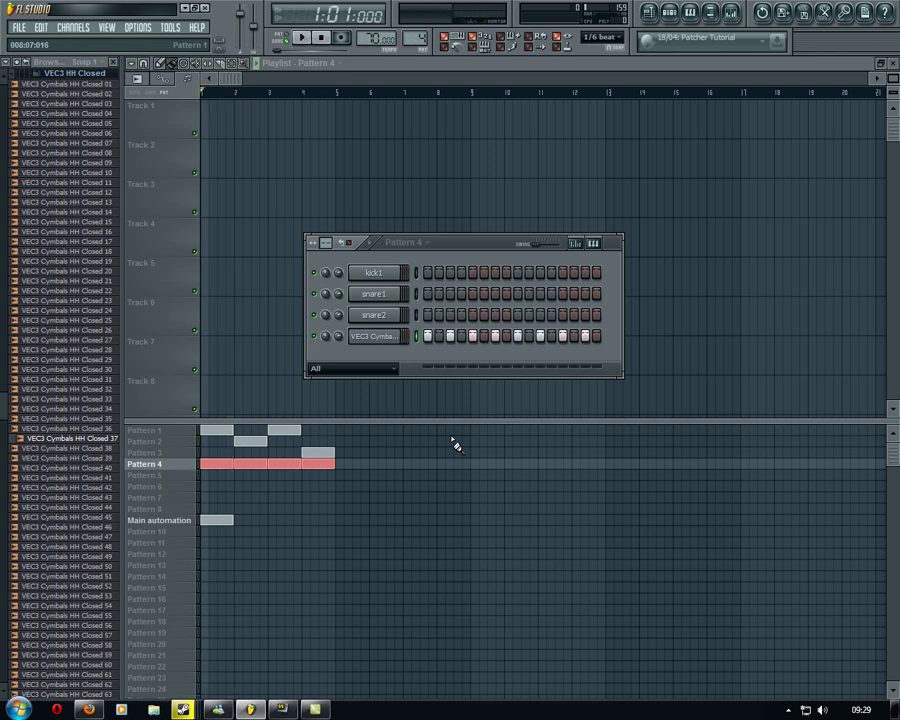
Send the closed hi-hat steps to the piano roll, shorten all eight notes to half a step each and listen to them.
right_click(398, 336)
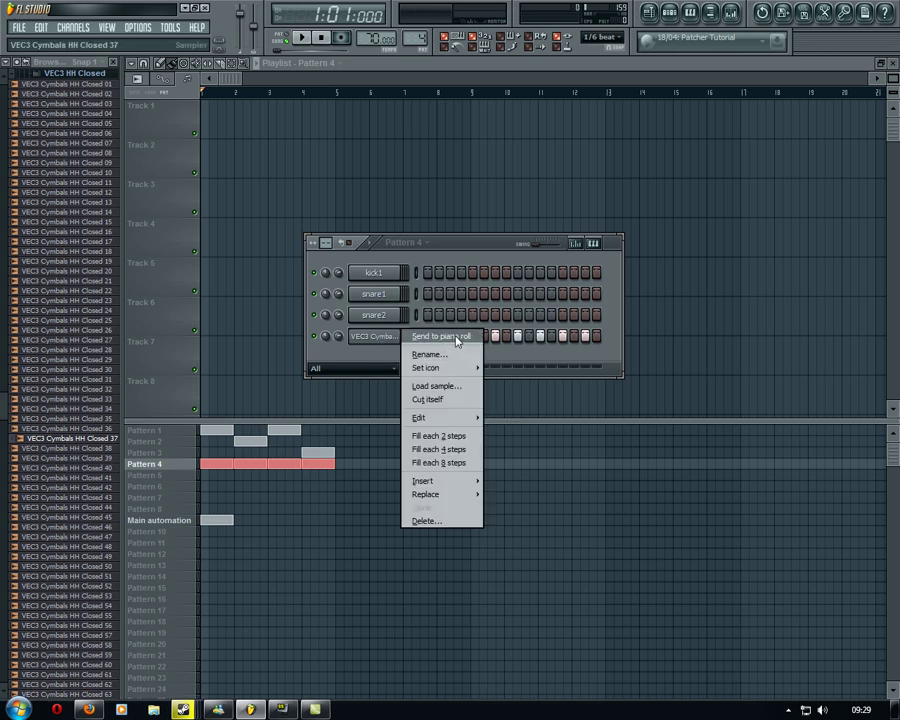
left_click(453, 338)
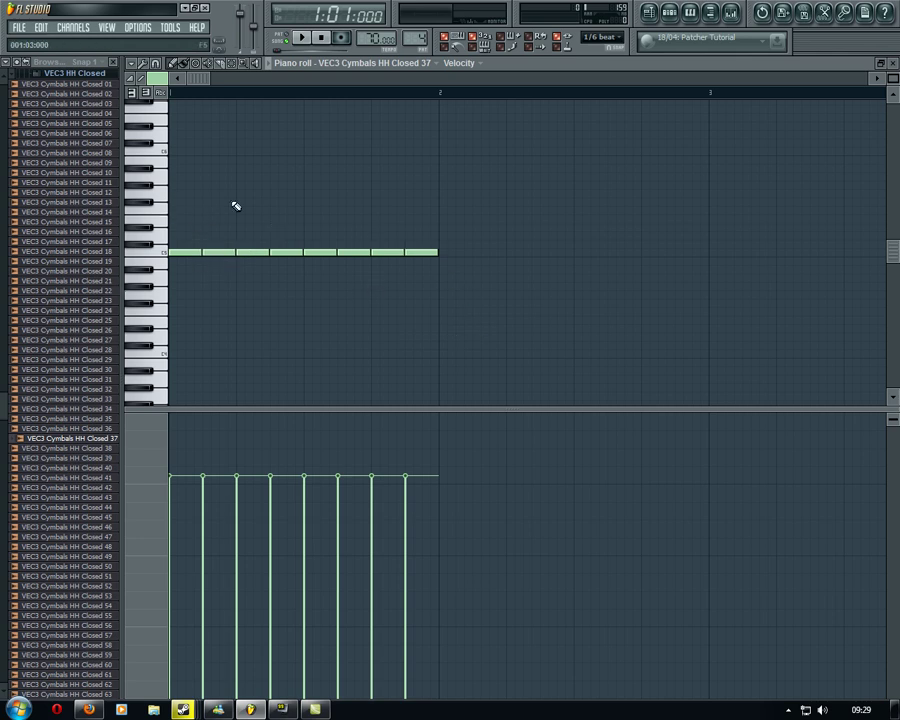
left_click_drag(191, 193, 372, 253)
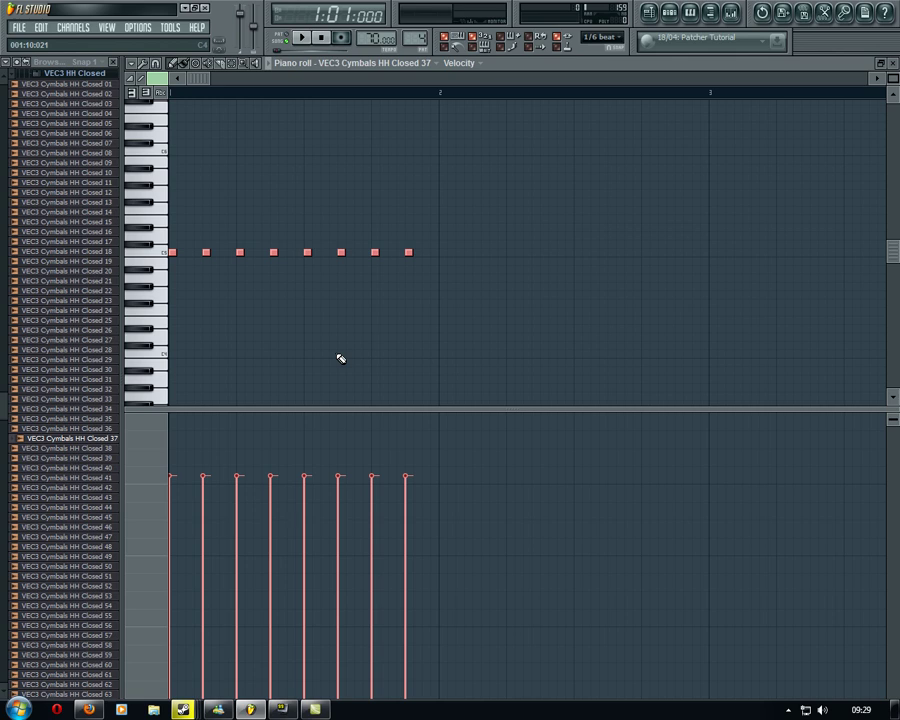
key("space")
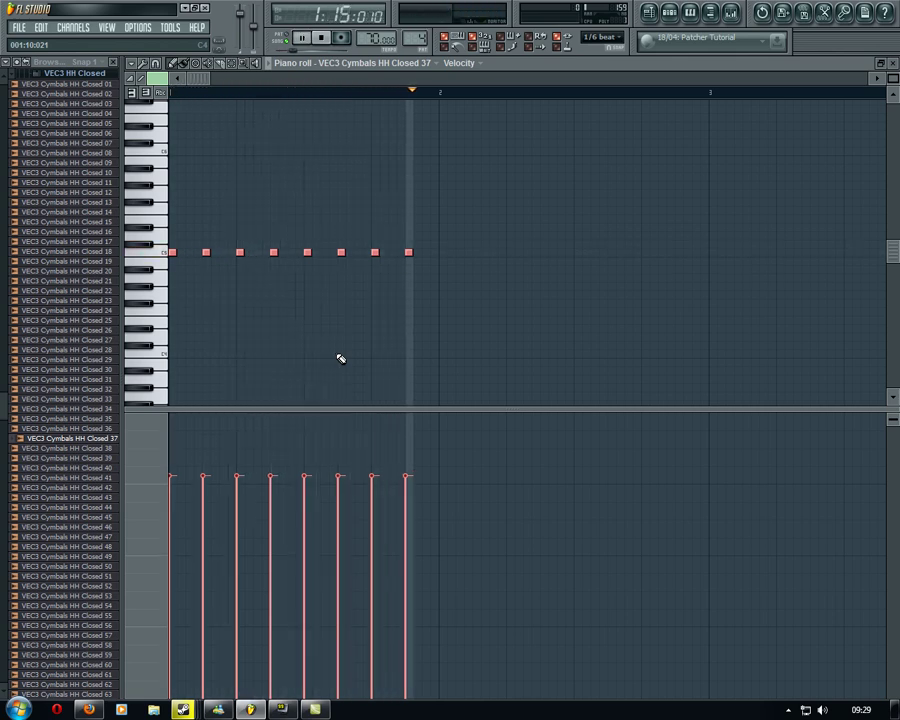
key("space")
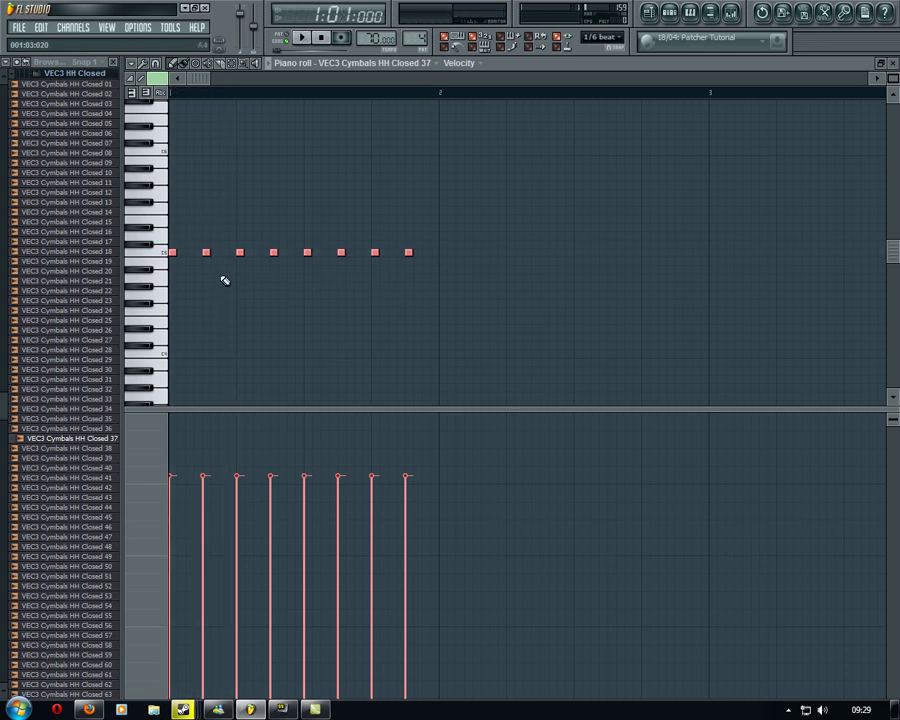
left_click(261, 301)
right_click(261, 301)
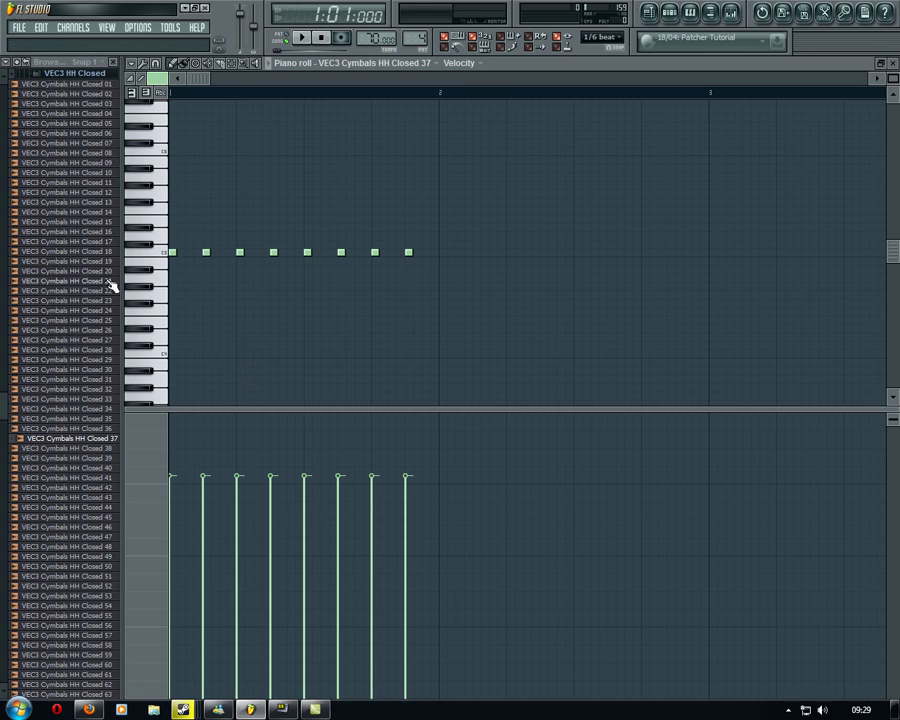
Add short C5 hi-hat notes on steps 2, 4, 6 and 8, plus half-step hits after steps 3, 5 and 7.
left_click(188, 252)
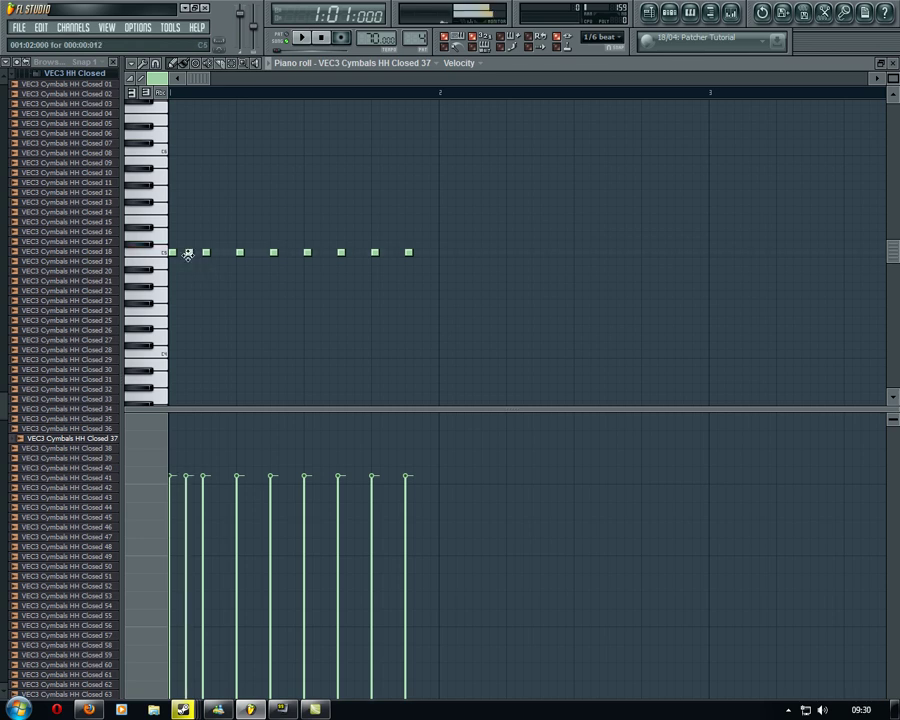
left_click(214, 252)
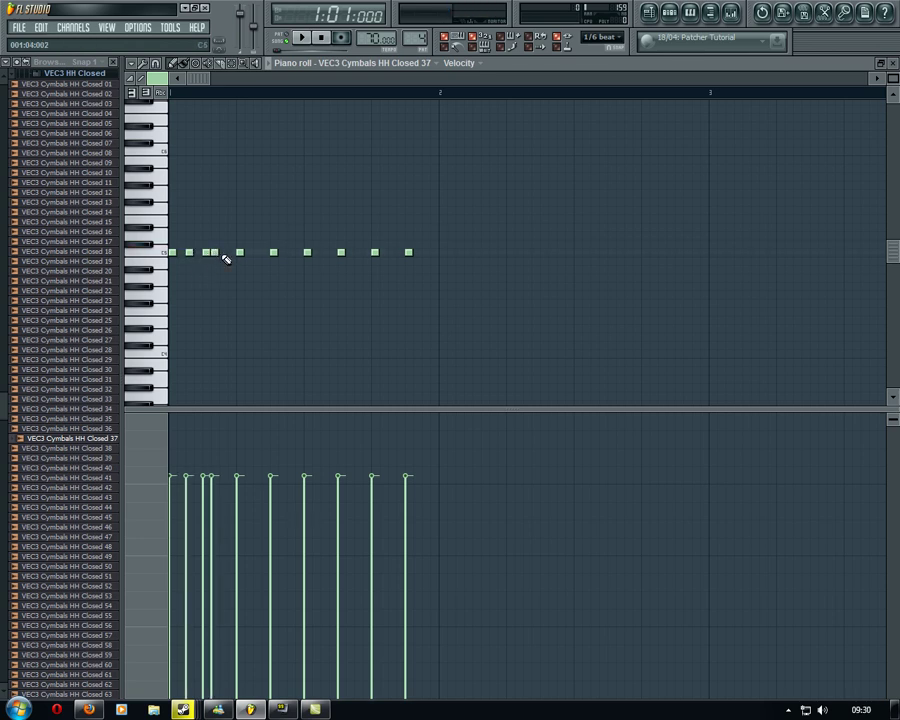
left_click(223, 252)
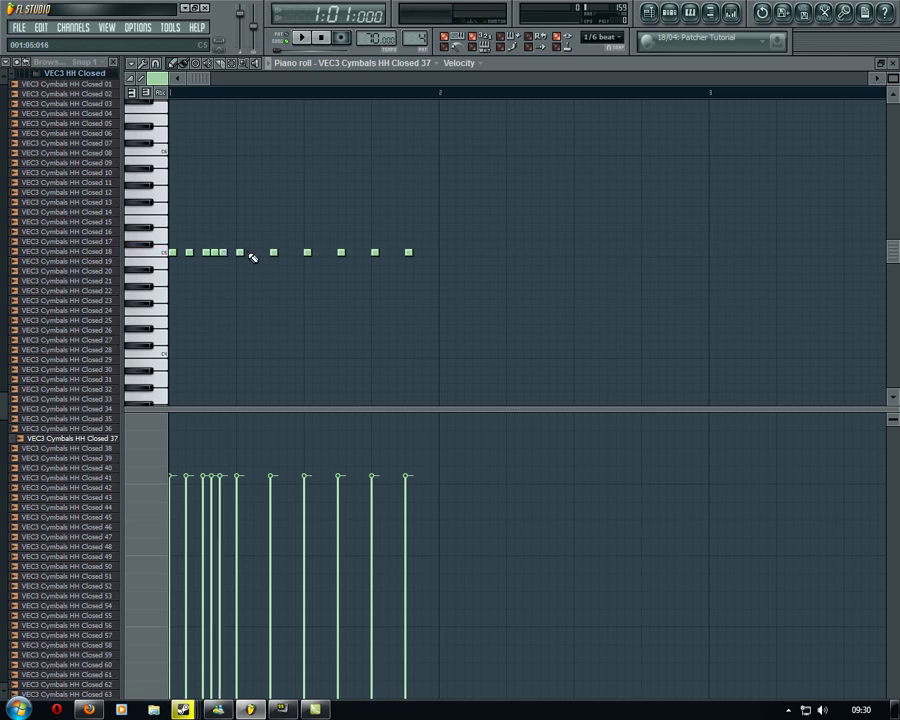
left_click(247, 252)
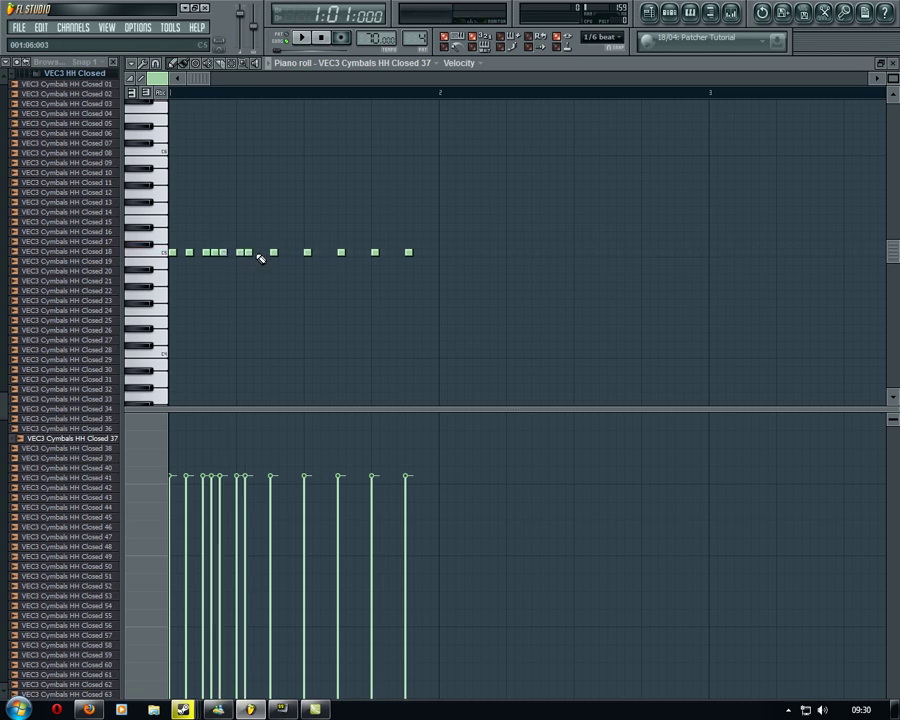
left_click(257, 252)
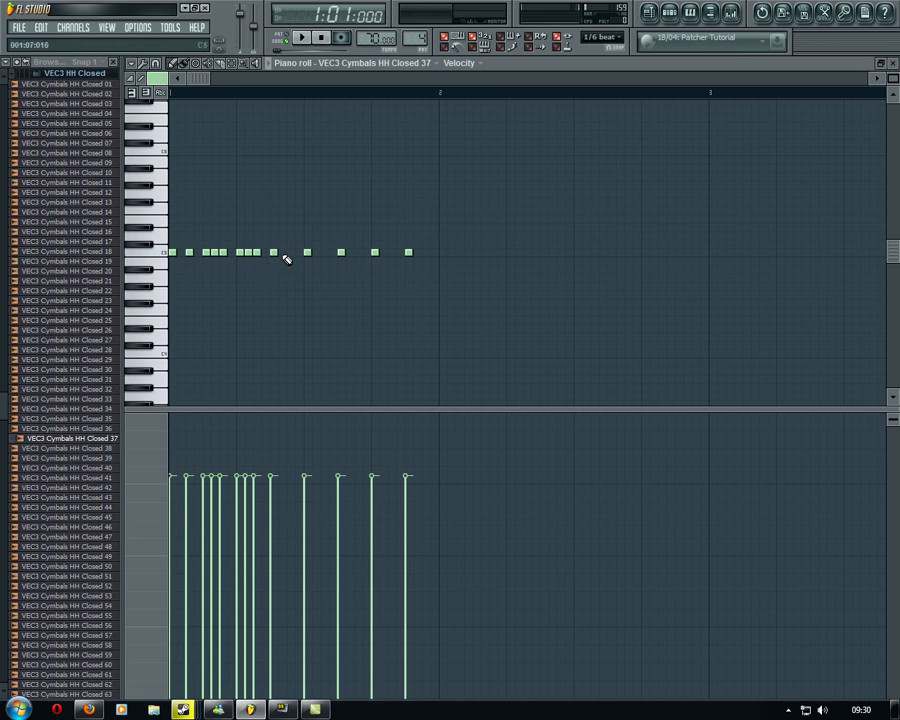
left_click(285, 253)
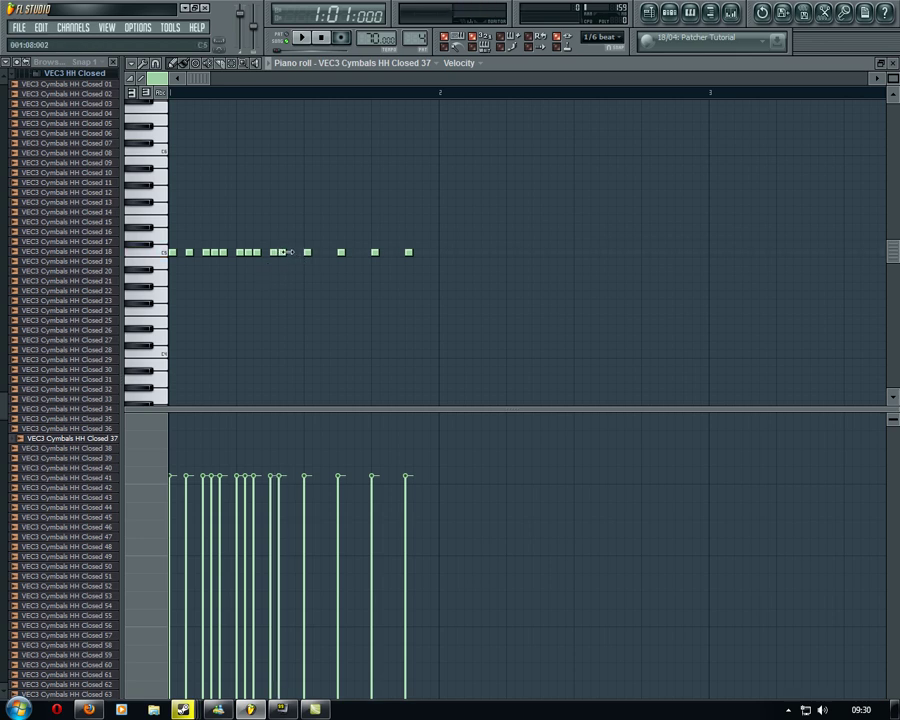
left_click(290, 252)
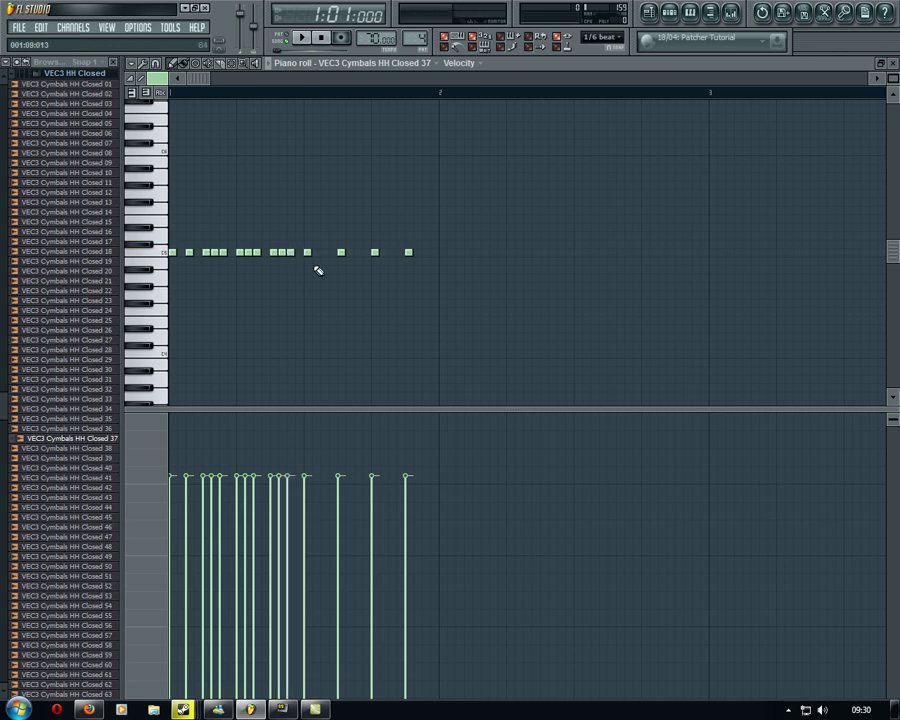
Add short C5 hi-hat notes on steps 10, 12, 14 and 16, plus half-step hits after steps 11, 15 and 16.
left_click(326, 253)
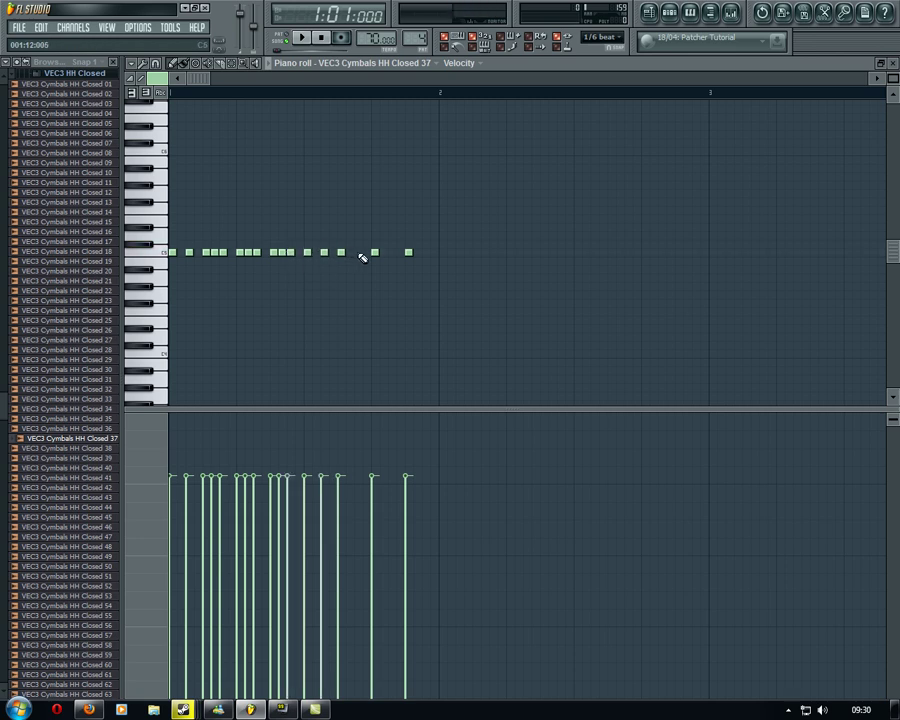
left_click(350, 253)
left_click(360, 253)
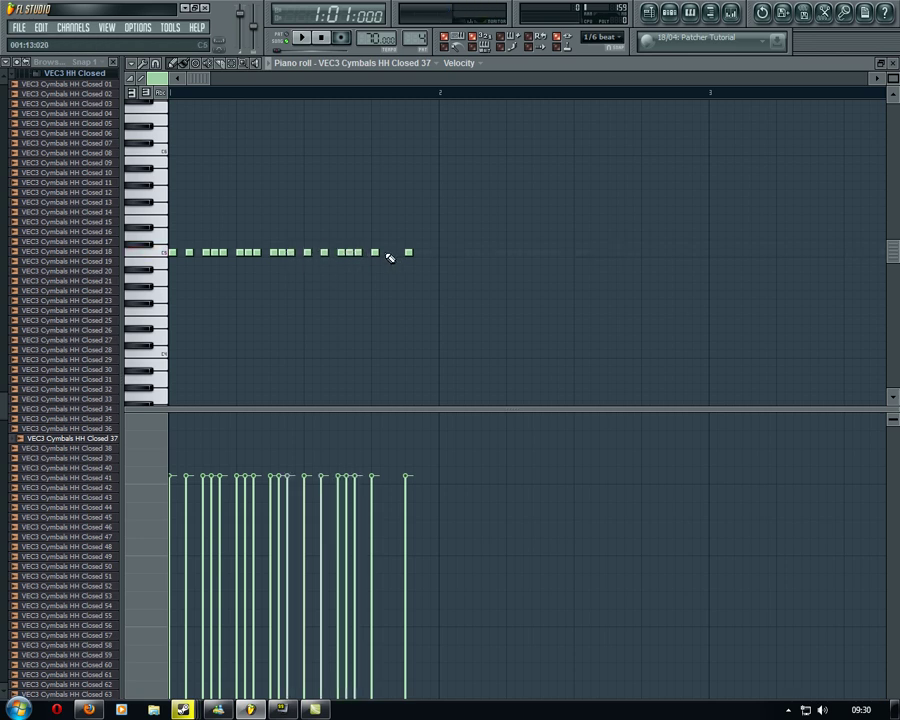
left_click(383, 253)
left_click(390, 253)
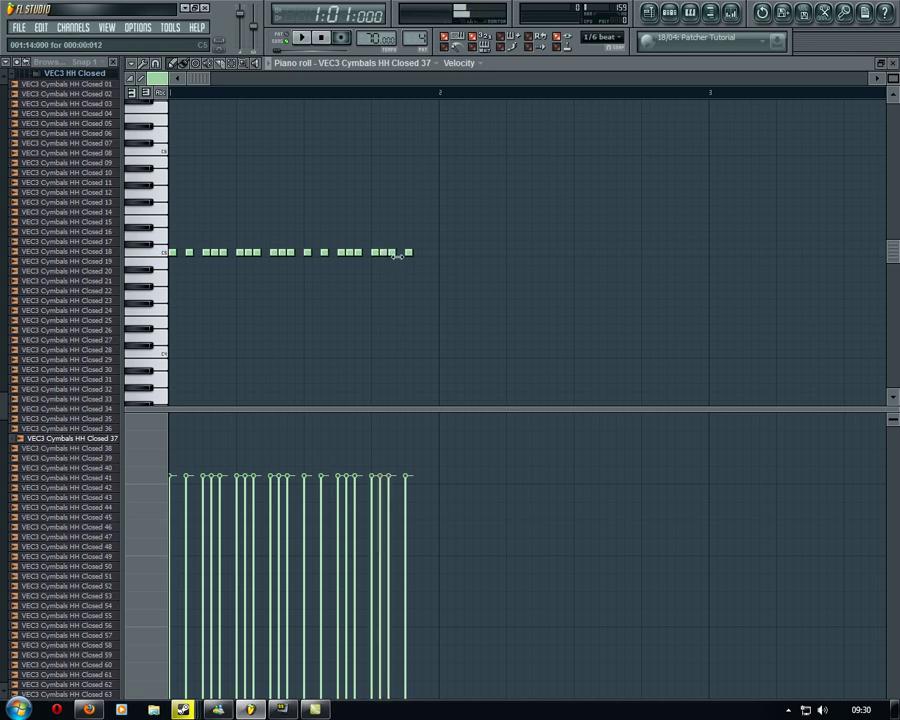
right_click(383, 253)
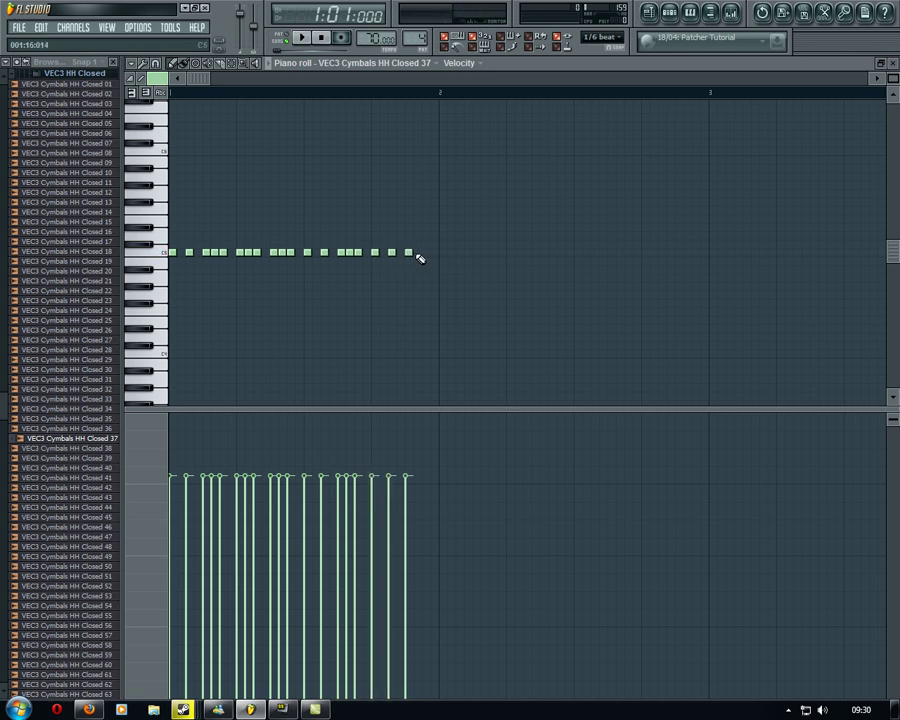
left_click(416, 253)
left_click(426, 253)
left_click(434, 253)
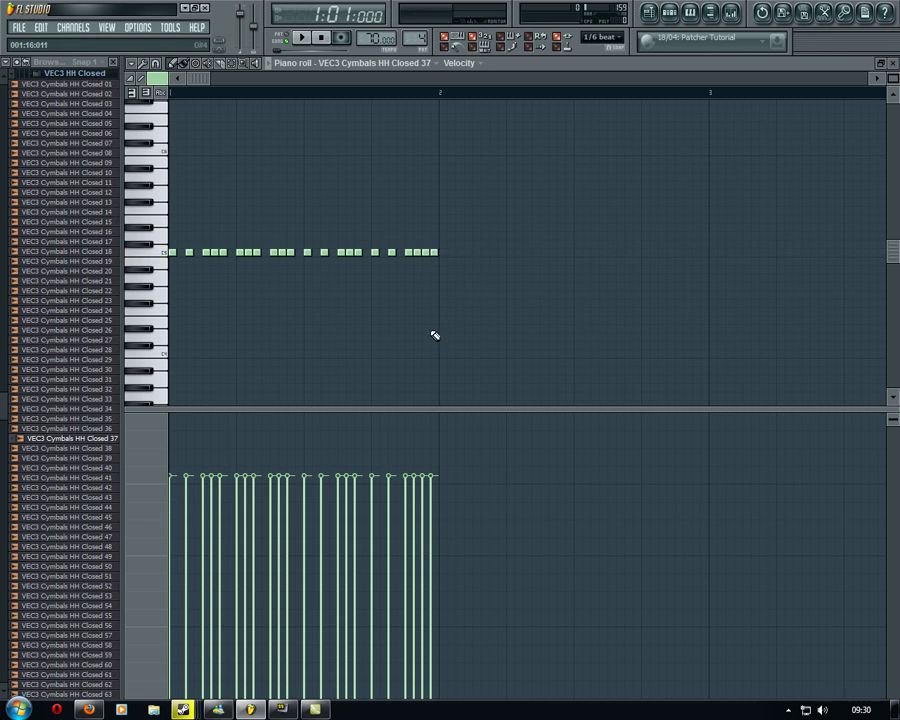
Listen to the four-bar arrangement with the new hi-hat rhythm, and start it again from the playlist.
key("space")
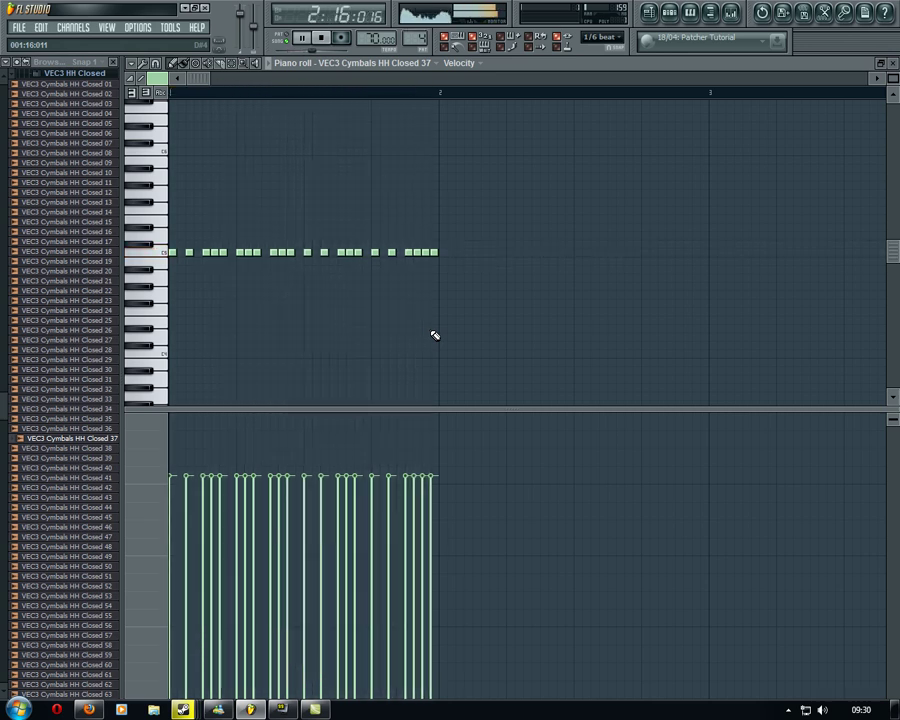
key("space")
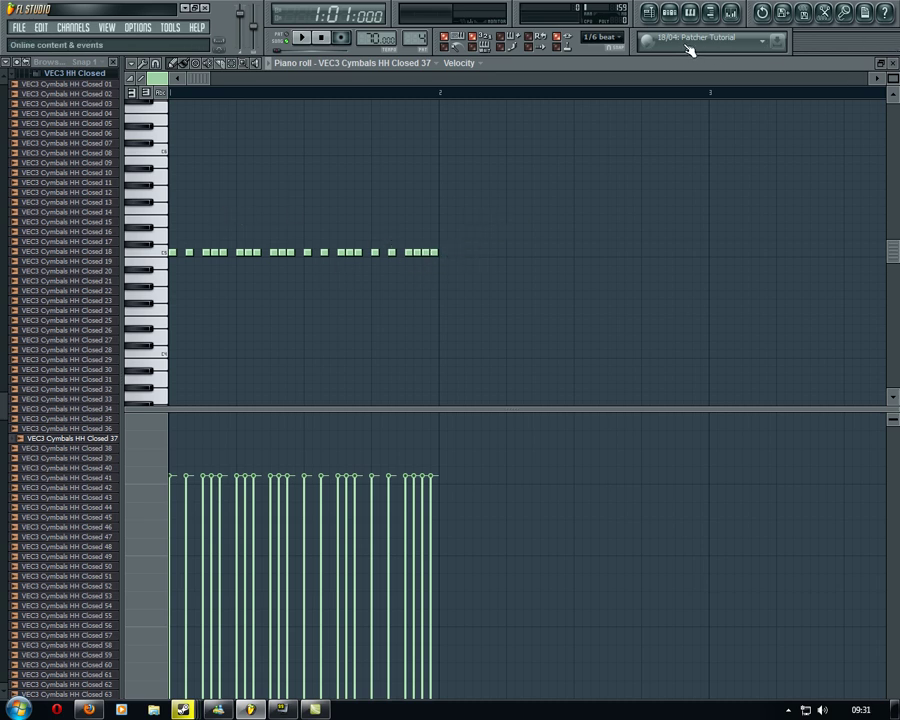
left_click(649, 12)
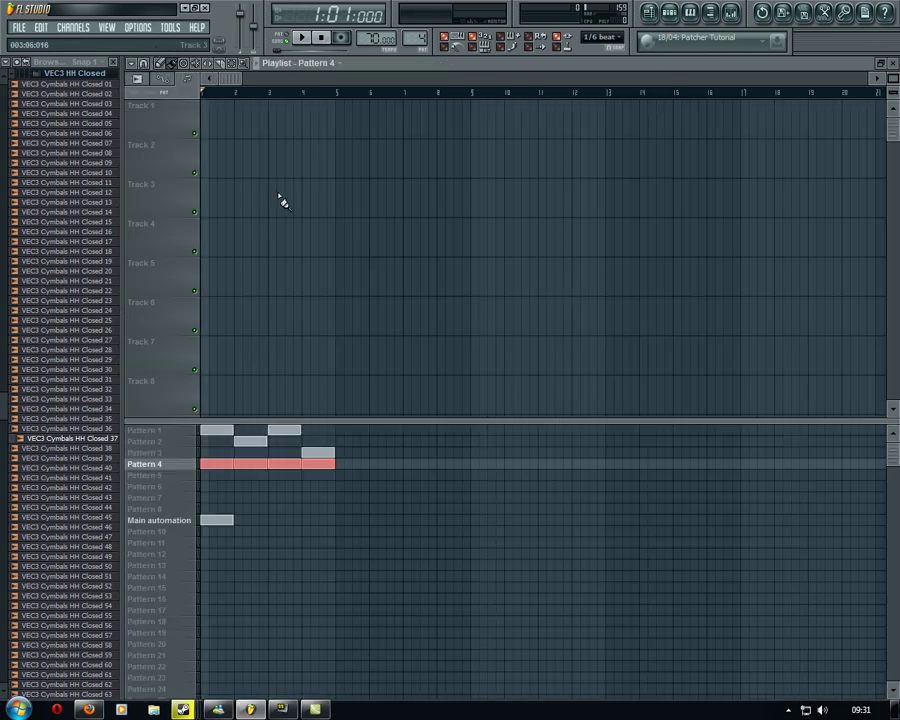
key("space")
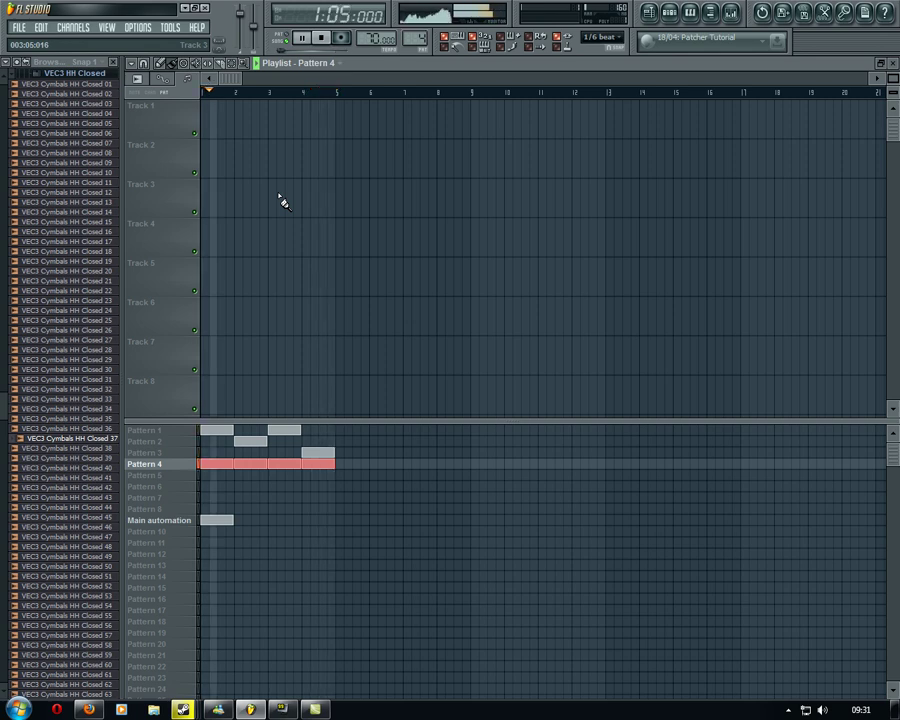
key("space")
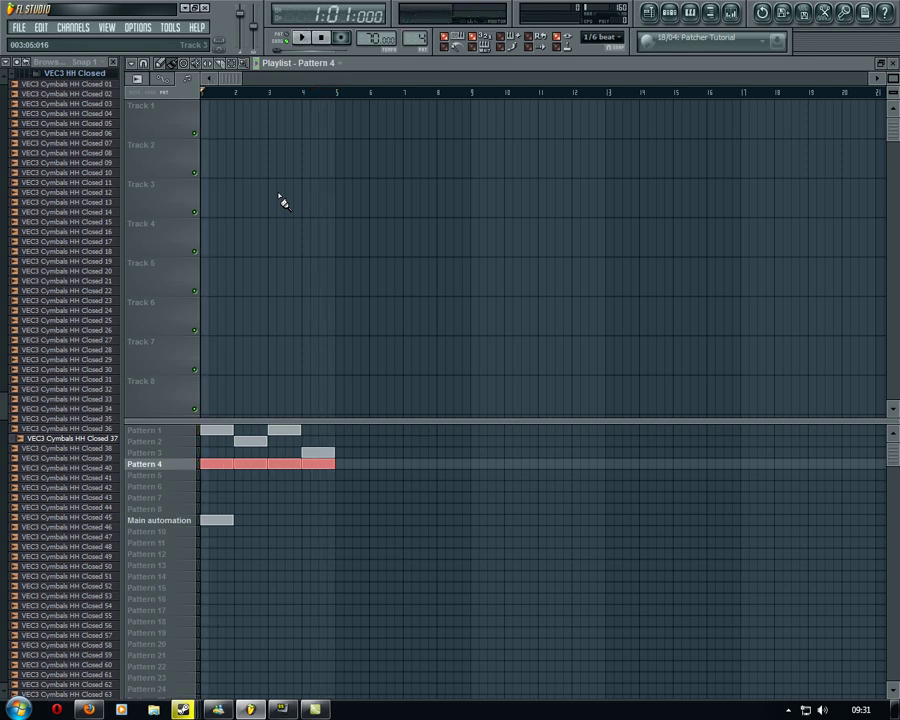